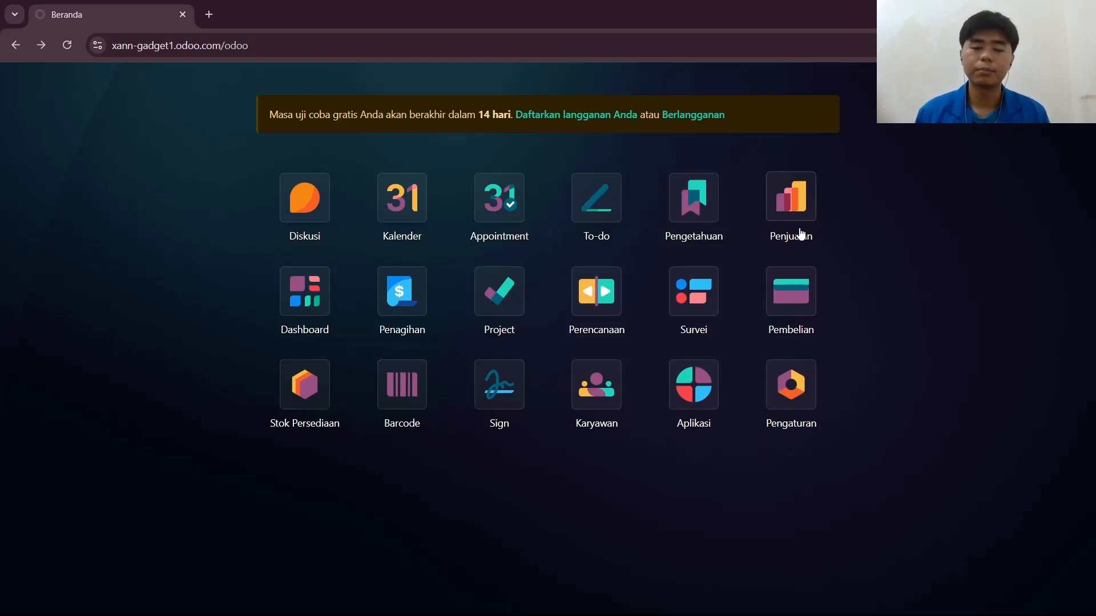
Open the product list in the Stok Persediaan app.
{"action": "left_click", "coordinate": [294, 405]}
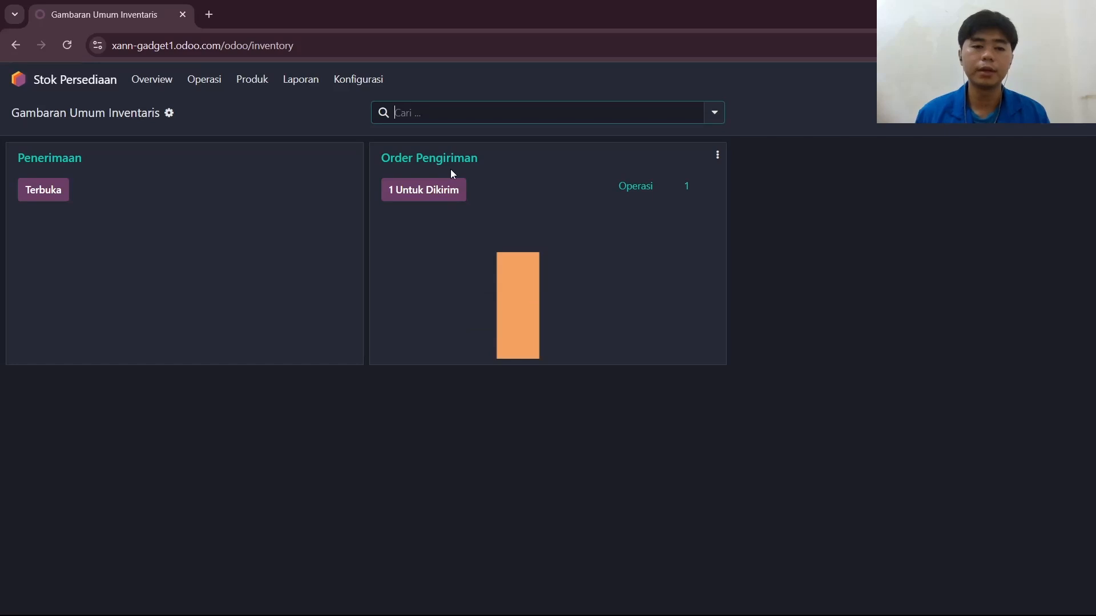
{"action": "left_click", "coordinate": [257, 91]}
{"action": "left_click", "coordinate": [261, 108]}
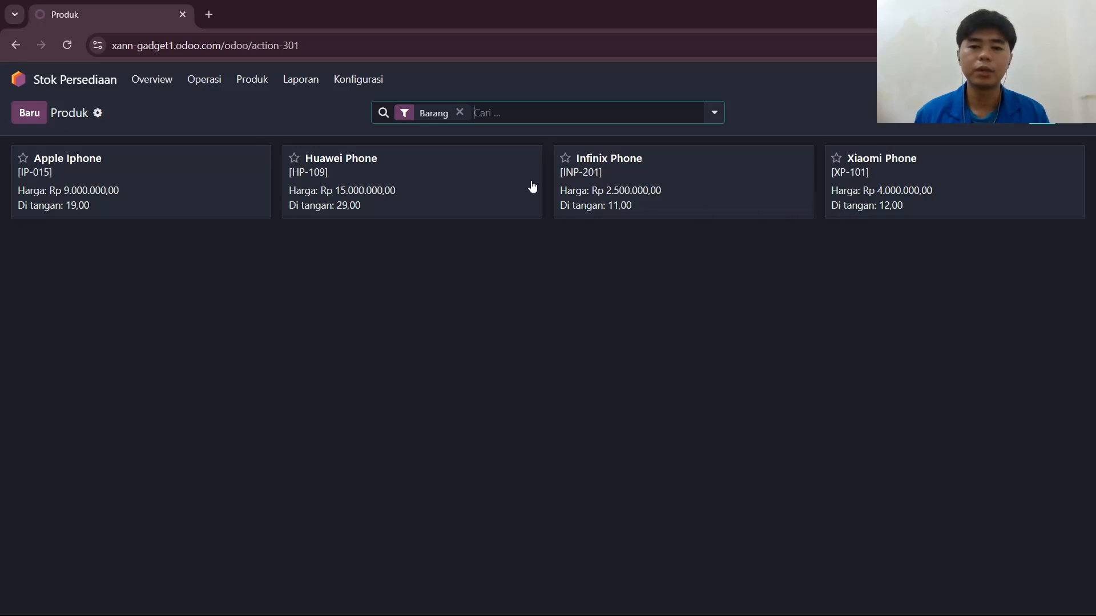
Create a new product named "Asus ROG Phone".
{"action": "left_click", "coordinate": [30, 113]}
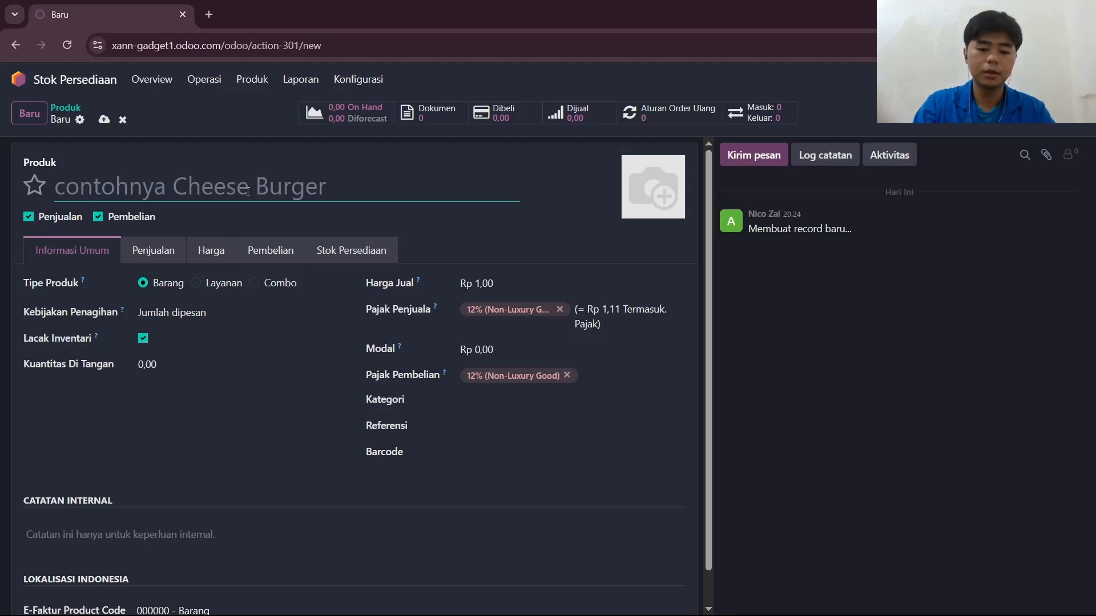
{"action": "type", "text": "Asu"}
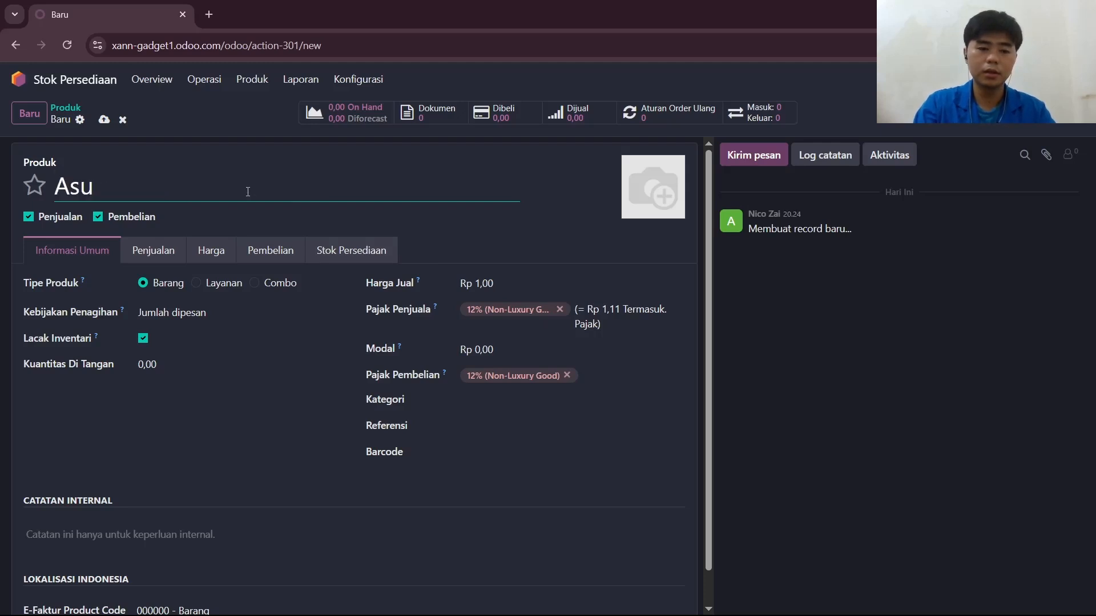
{"action": "type", "text": "s RIG"}
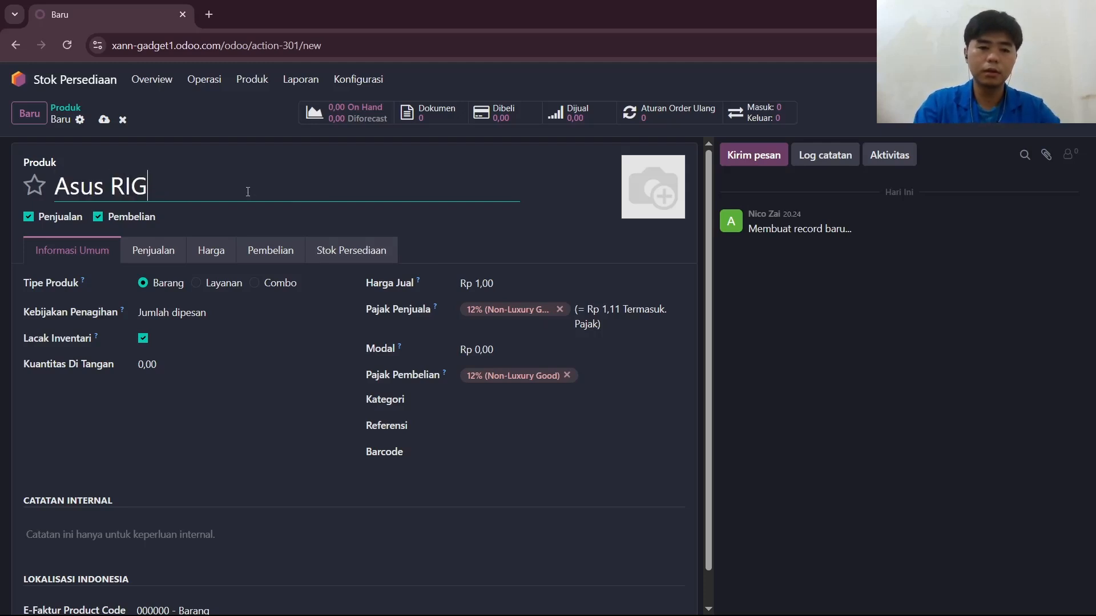
{"action": "key", "text": "BackSpace"}
{"action": "key", "text": "BackSpace"}
{"action": "type", "text": "OG "}
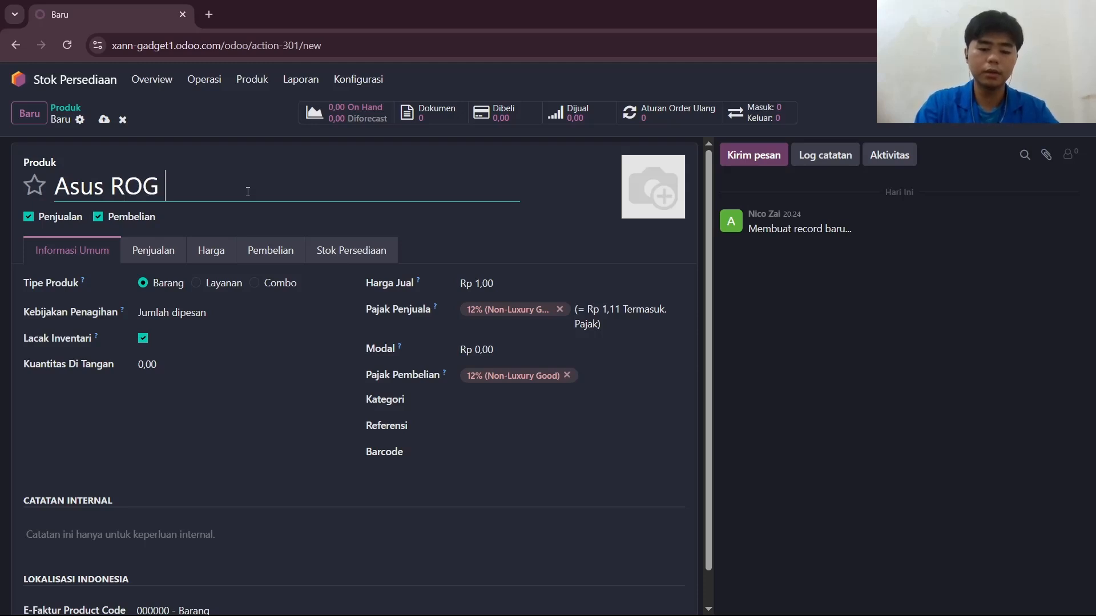
{"action": "type", "text": "Phonr"}
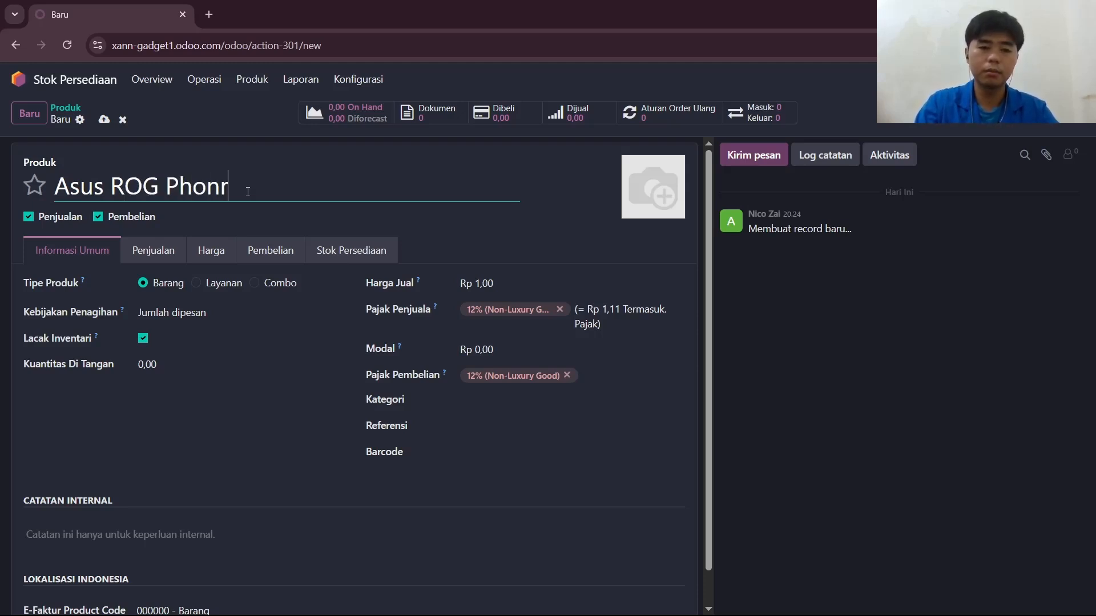
{"action": "key", "text": "BackSpace"}
{"action": "type", "text": "e"}
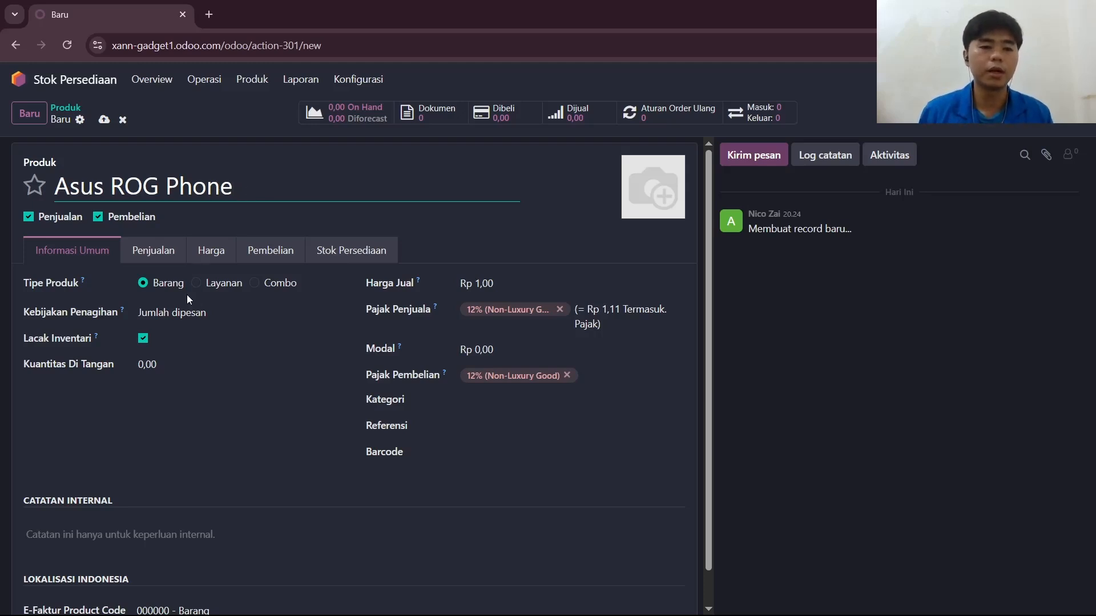
Set the new product's on-hand quantity (Kuantitas Di Tangan) to 10.
{"action": "scroll", "coordinate": [225, 286], "scroll_direction": "down", "scroll_amount": 1}
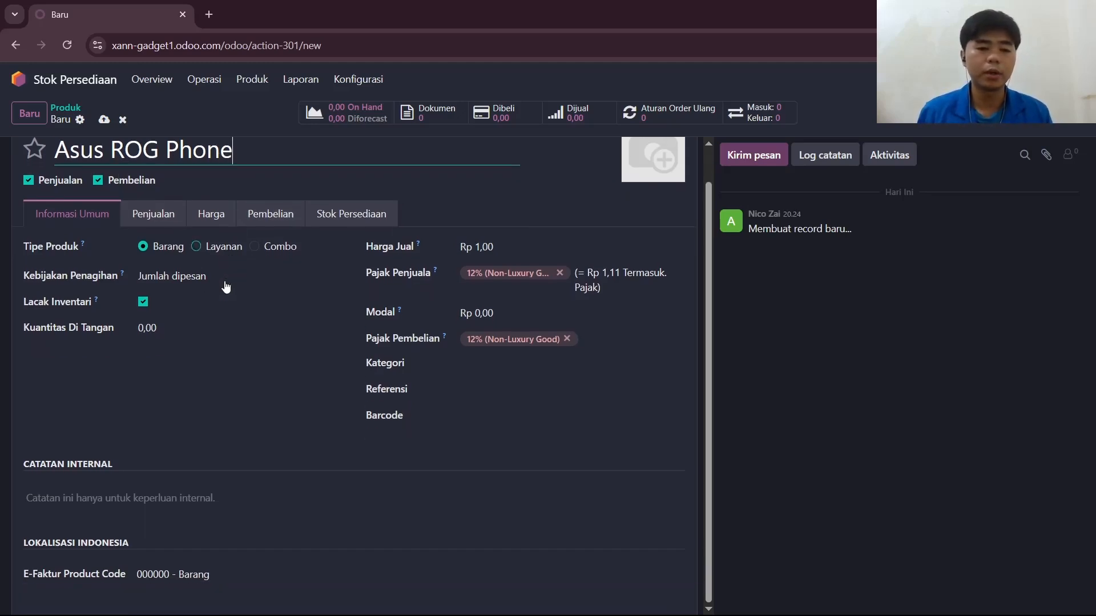
{"action": "left_click", "coordinate": [155, 328]}
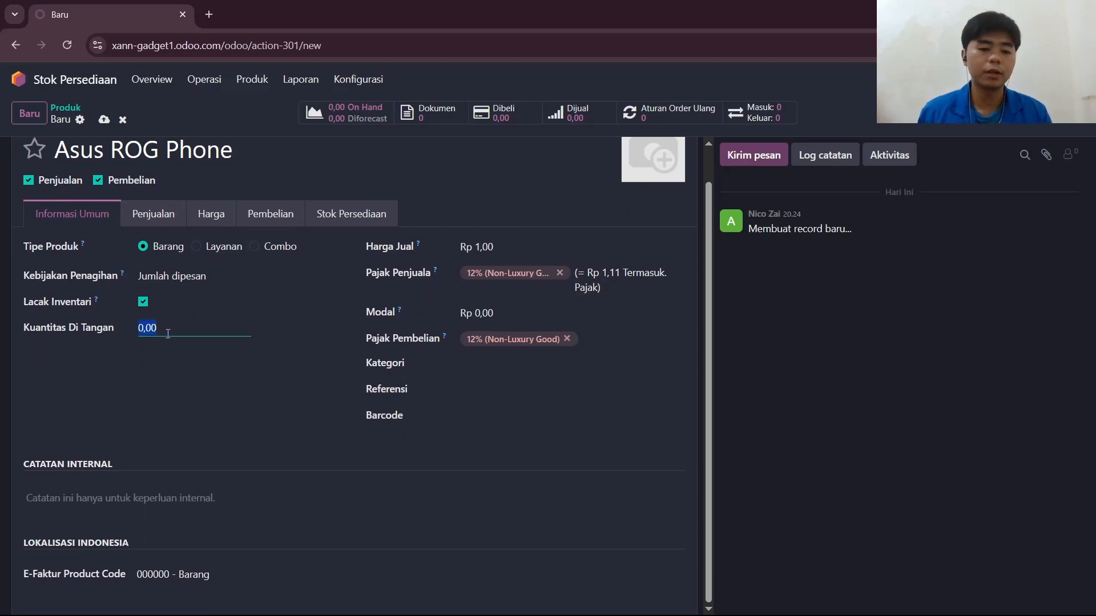
{"action": "type", "text": "10"}
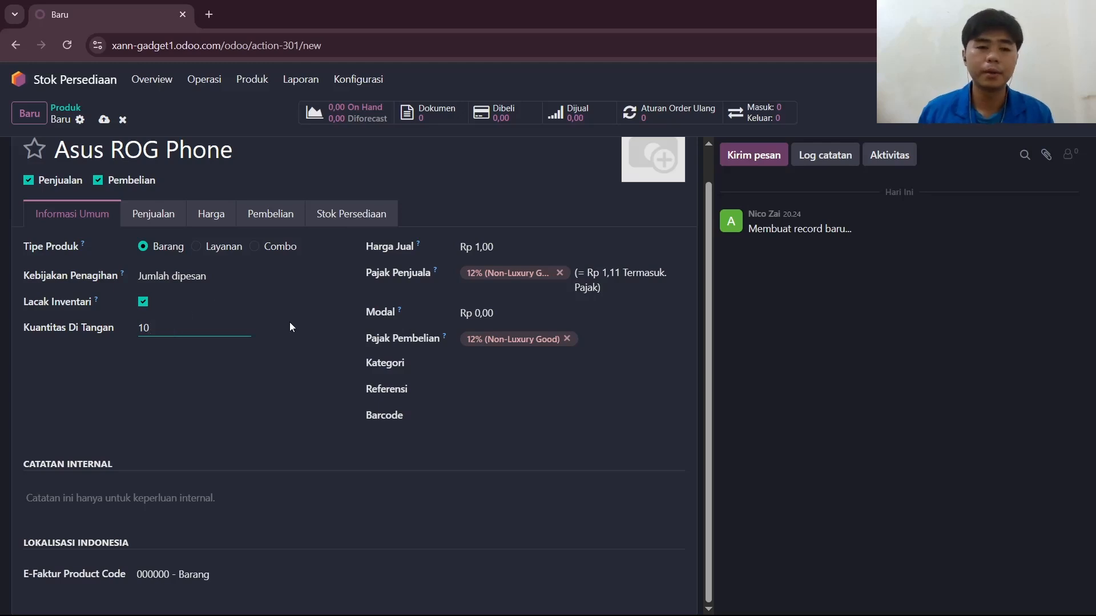
Set the product's sales price (Harga Jual) to Rp 15.000.000.
{"action": "scroll", "coordinate": [283, 330], "scroll_direction": "up", "scroll_amount": 1}
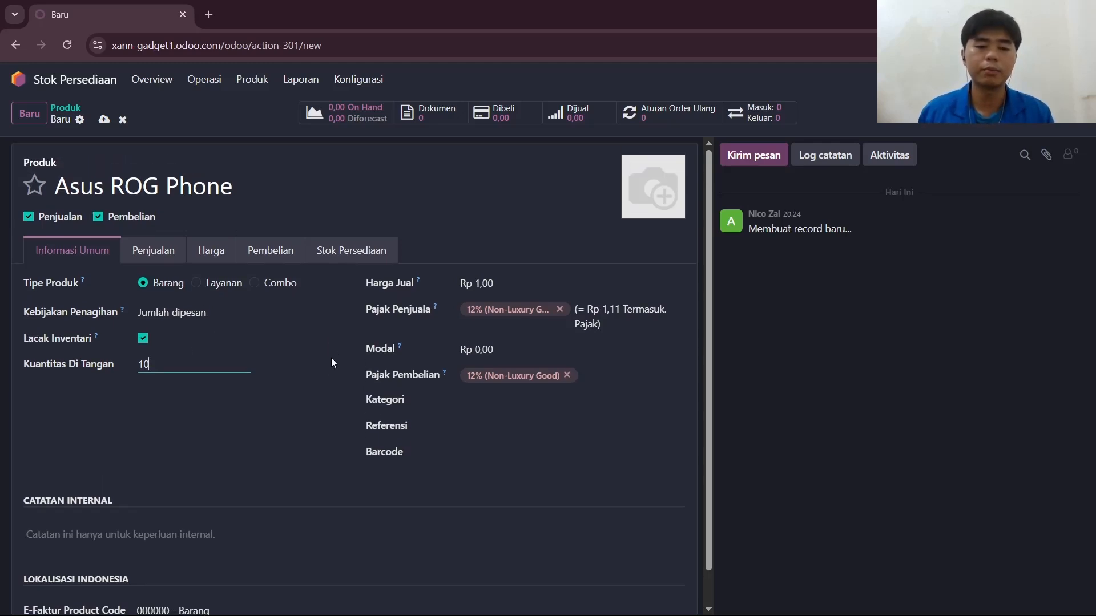
{"action": "left_click", "coordinate": [485, 289]}
{"action": "left_click", "coordinate": [481, 285]}
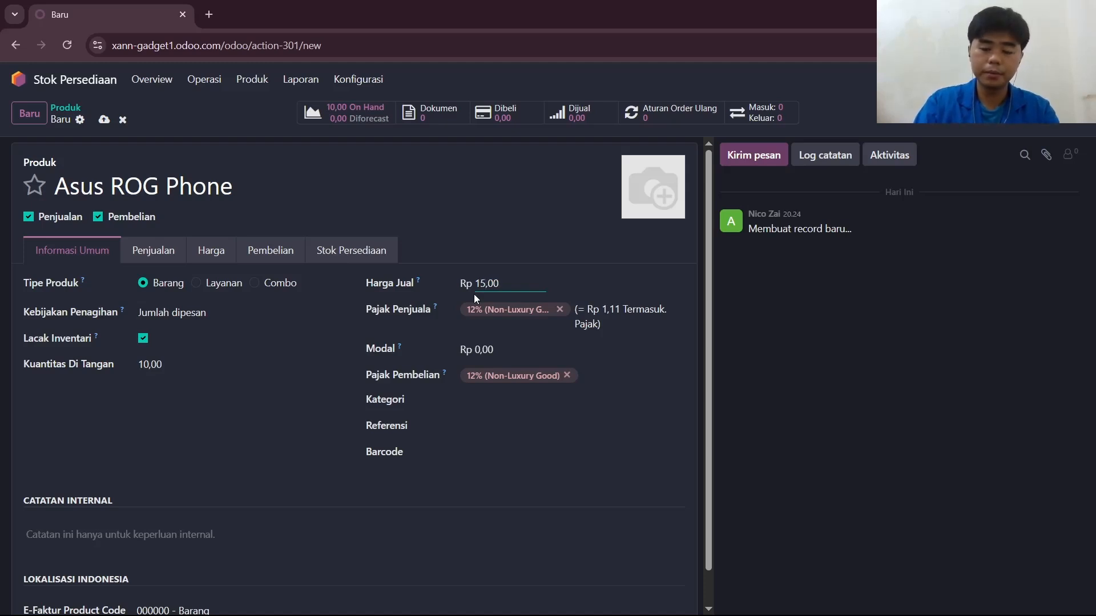
{"action": "type", "text": "5000000"}
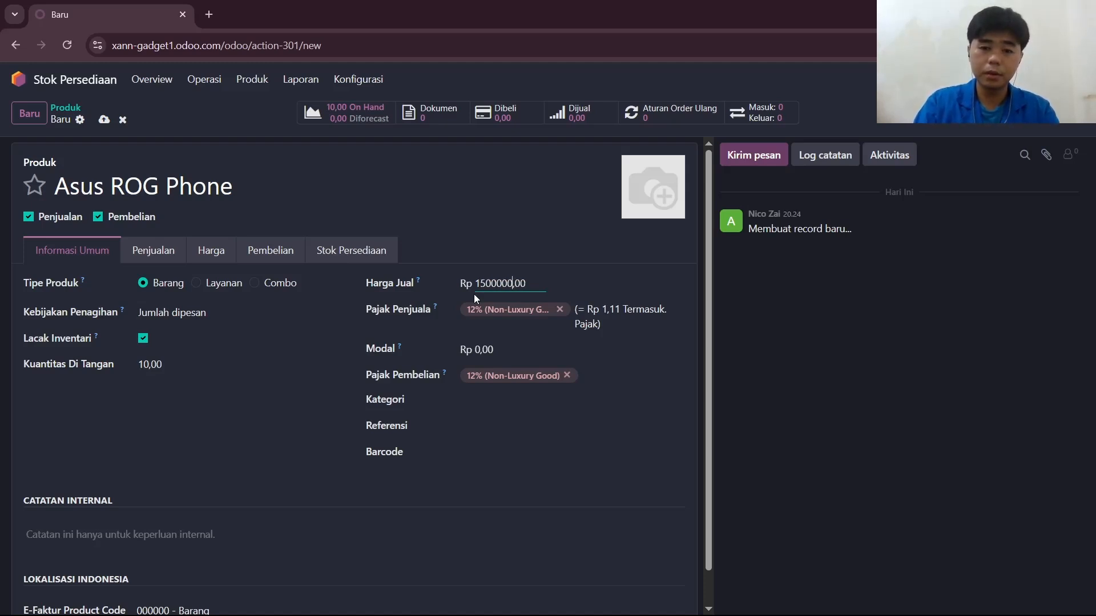
{"action": "key", "text": "Return"}
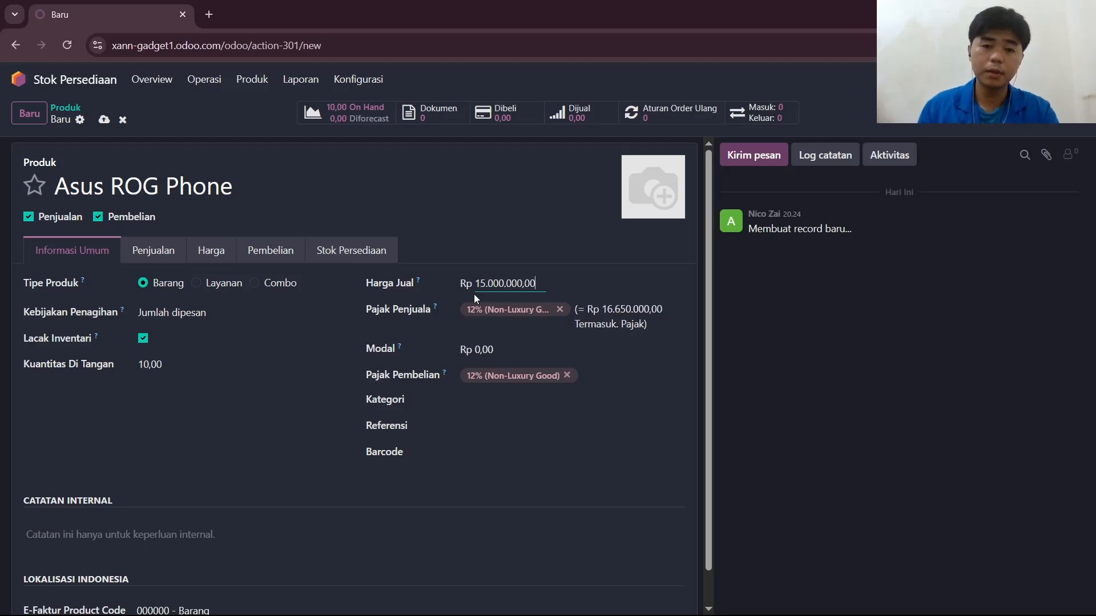
Set the product's cost (Modal) to Rp 12.000.000.
{"action": "left_click", "coordinate": [477, 350]}
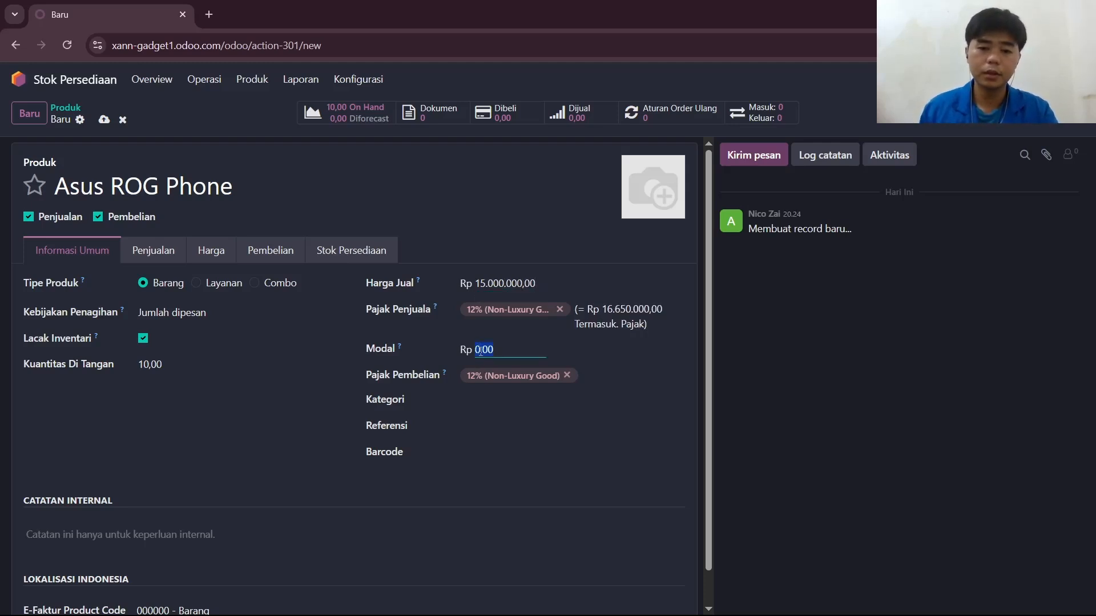
{"action": "left_click", "coordinate": [483, 349]}
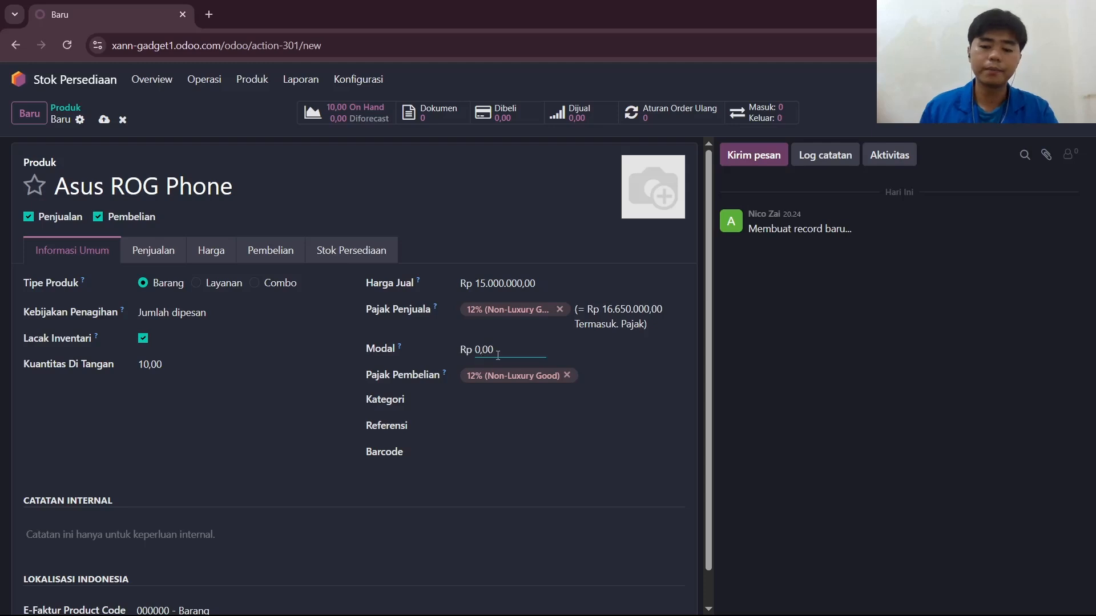
{"action": "key", "text": "BackSpace"}
{"action": "key", "text": "BackSpace"}
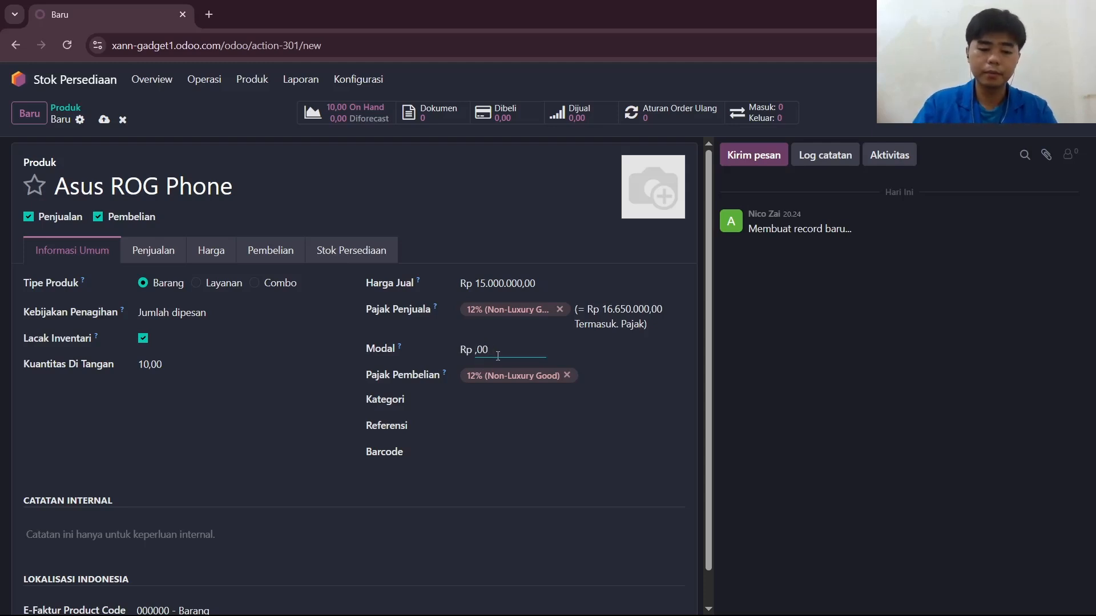
{"action": "type", "text": "12"}
{"action": "type", "text": "0000000"}
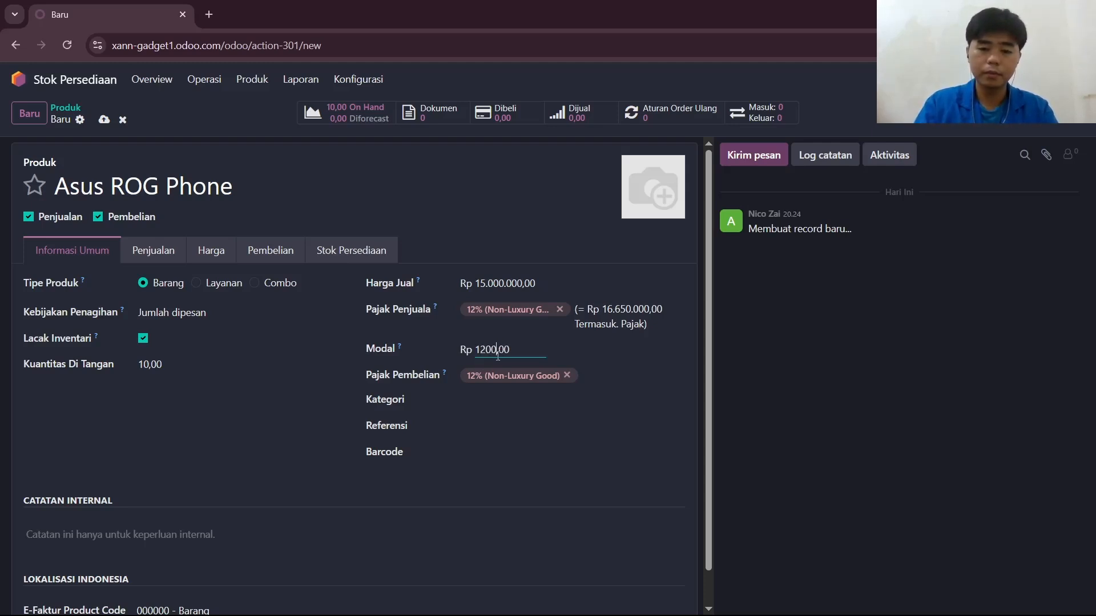
{"action": "key", "text": "Return"}
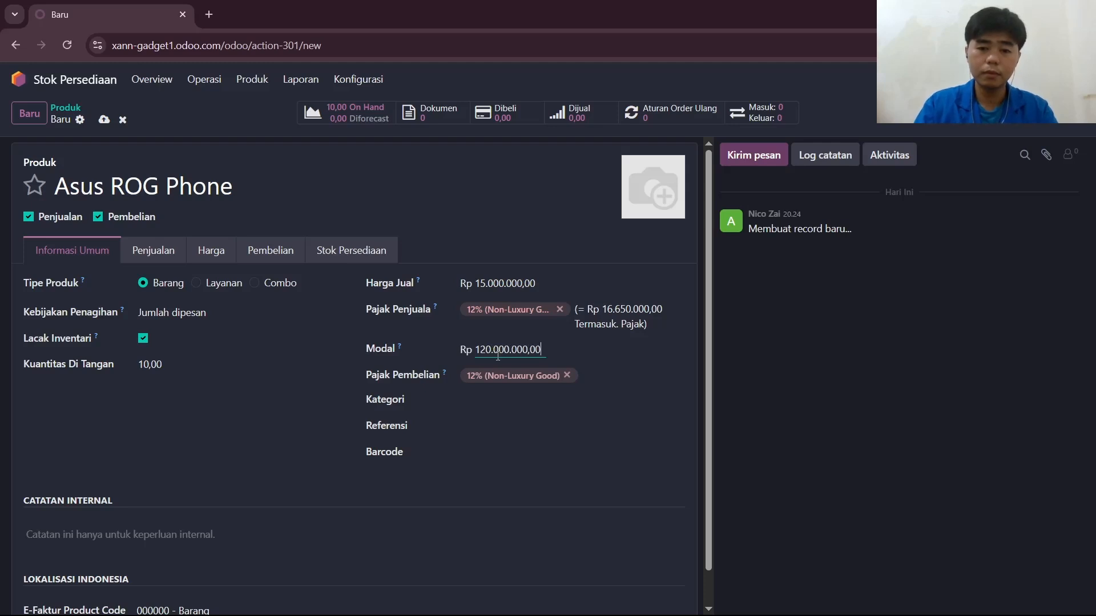
{"action": "key", "text": "BackSpace"}
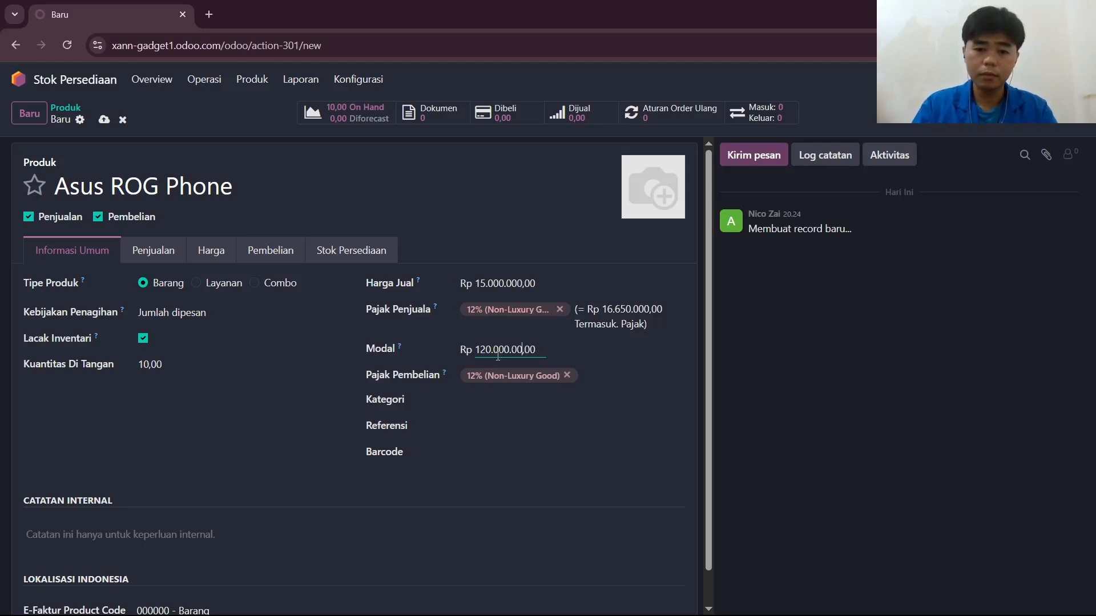
{"action": "key", "text": "Return"}
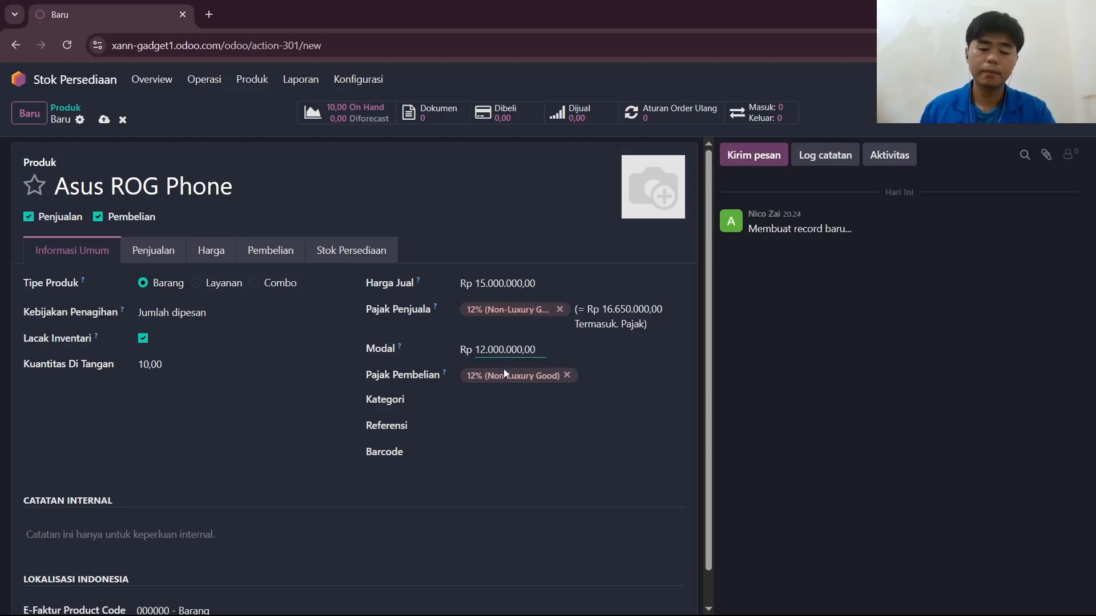
Assign the product to the Goods category.
{"action": "scroll", "coordinate": [499, 377], "scroll_direction": "down", "scroll_amount": 1}
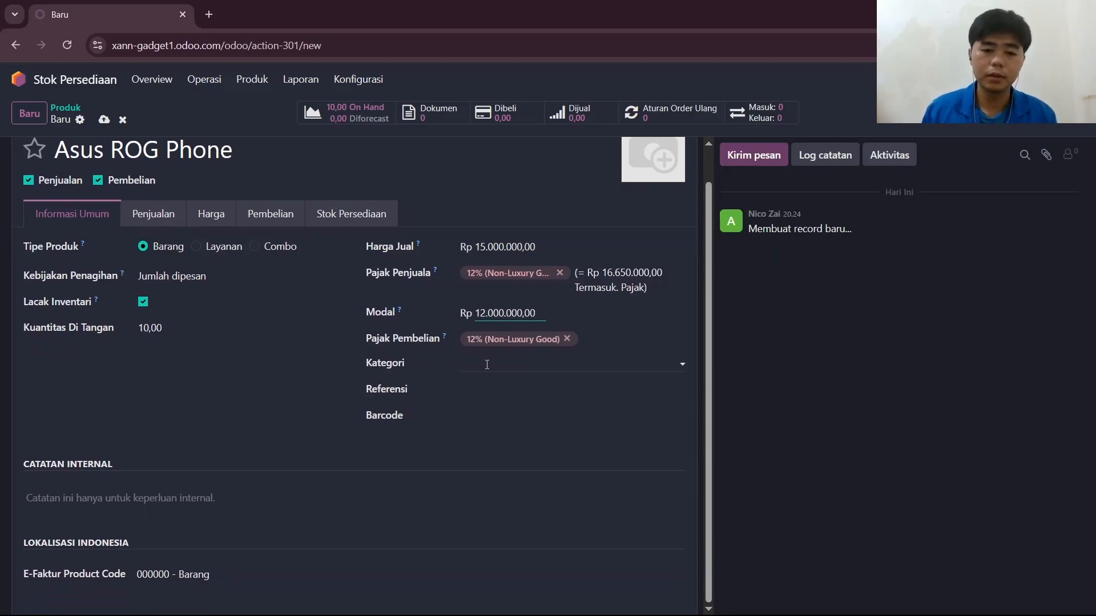
{"action": "left_click", "coordinate": [487, 365]}
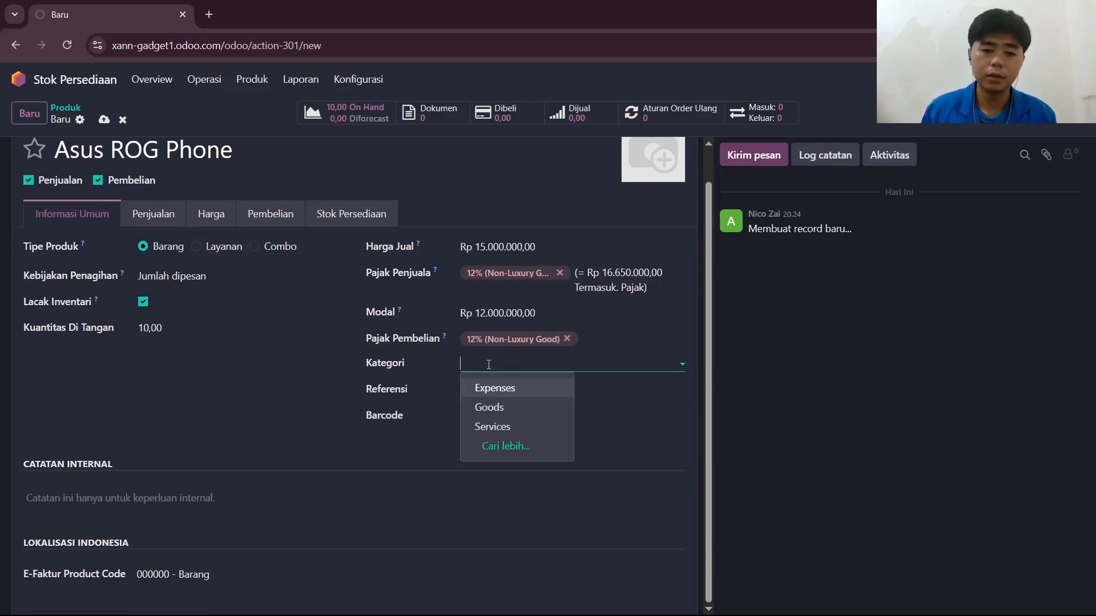
{"action": "left_click", "coordinate": [496, 411]}
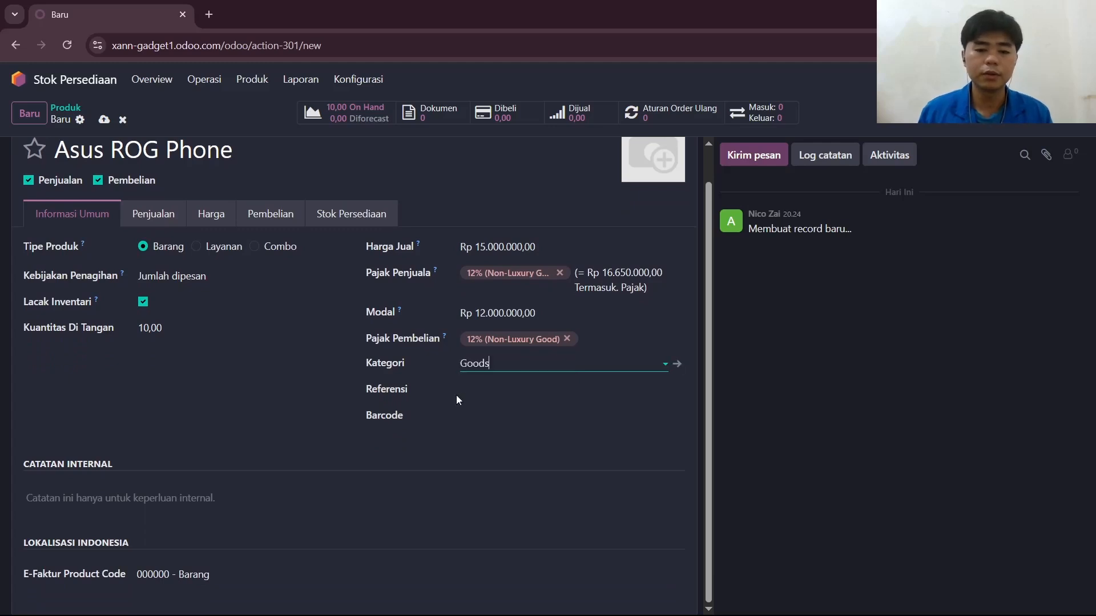
Enter AR-009 as the product's internal reference (Referensi).
{"action": "left_click", "coordinate": [480, 393]}
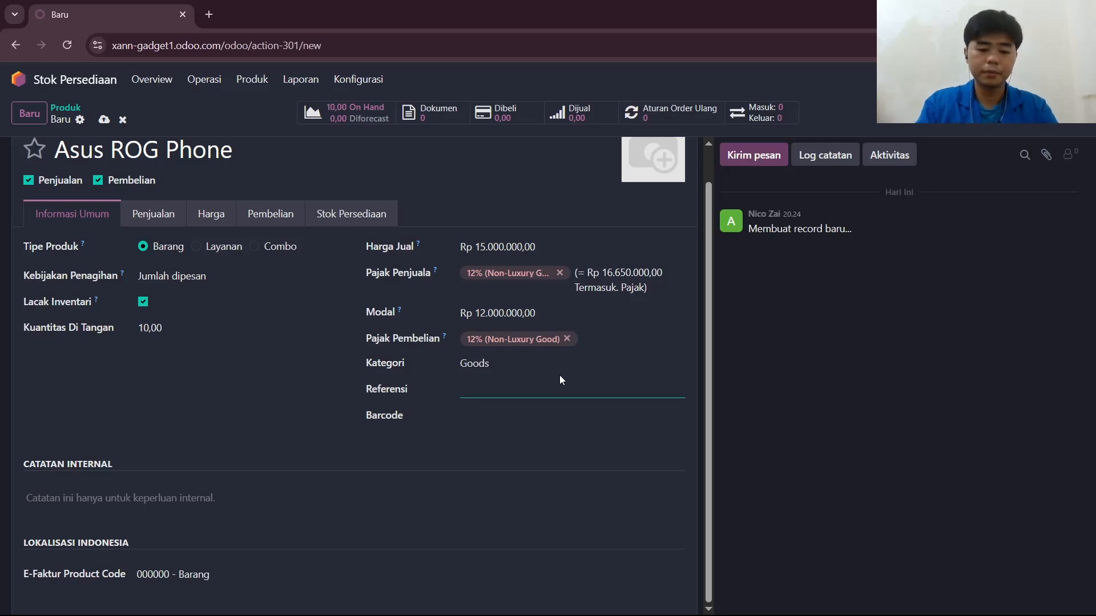
{"action": "type", "text": "AR"}
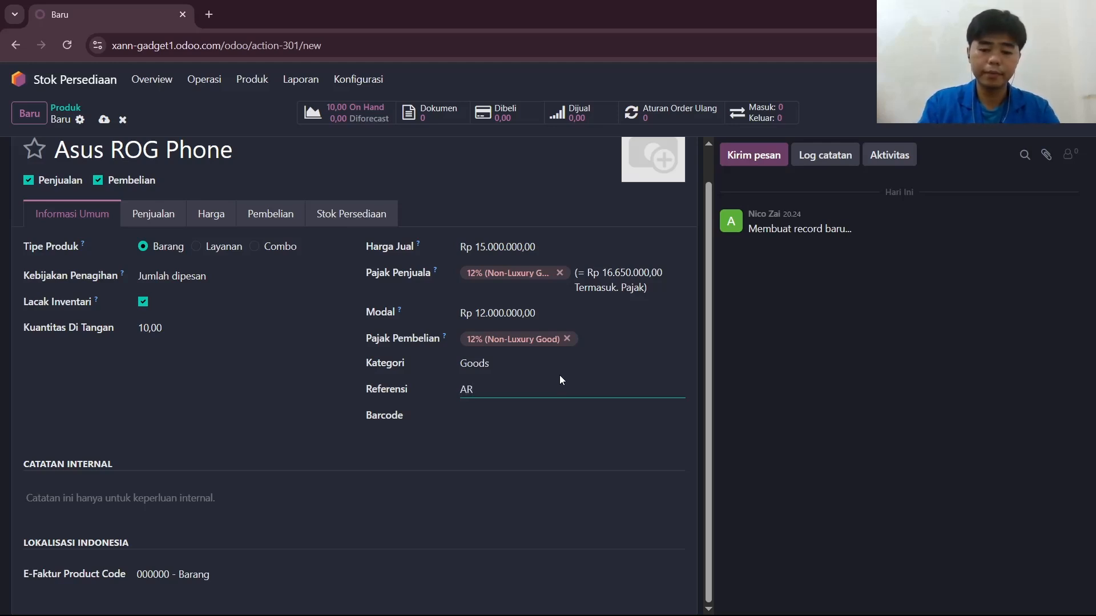
{"action": "type", "text": "-0"}
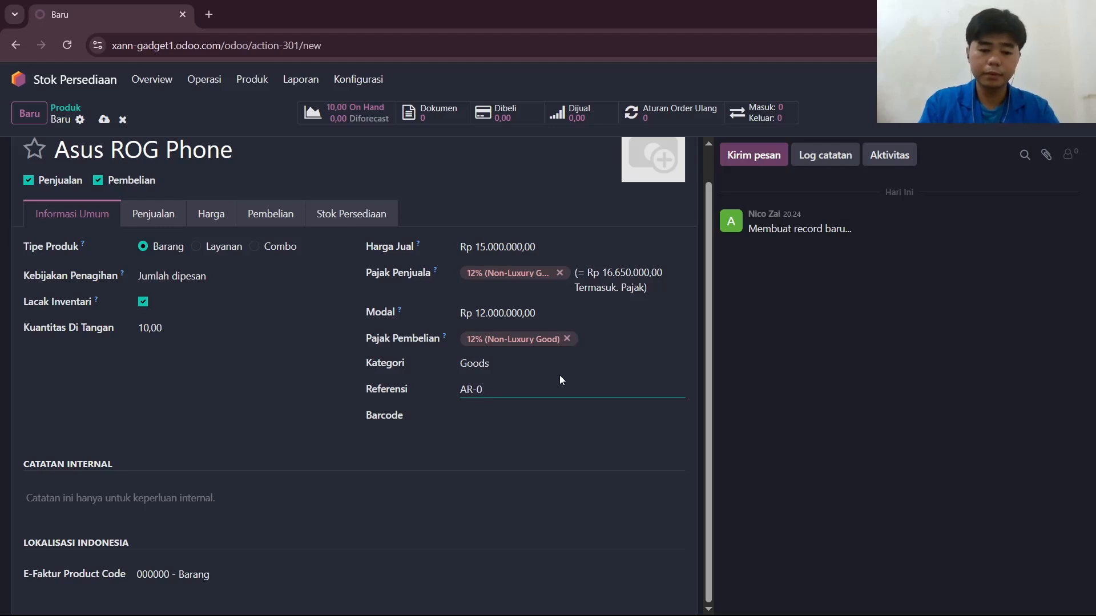
{"action": "type", "text": "09"}
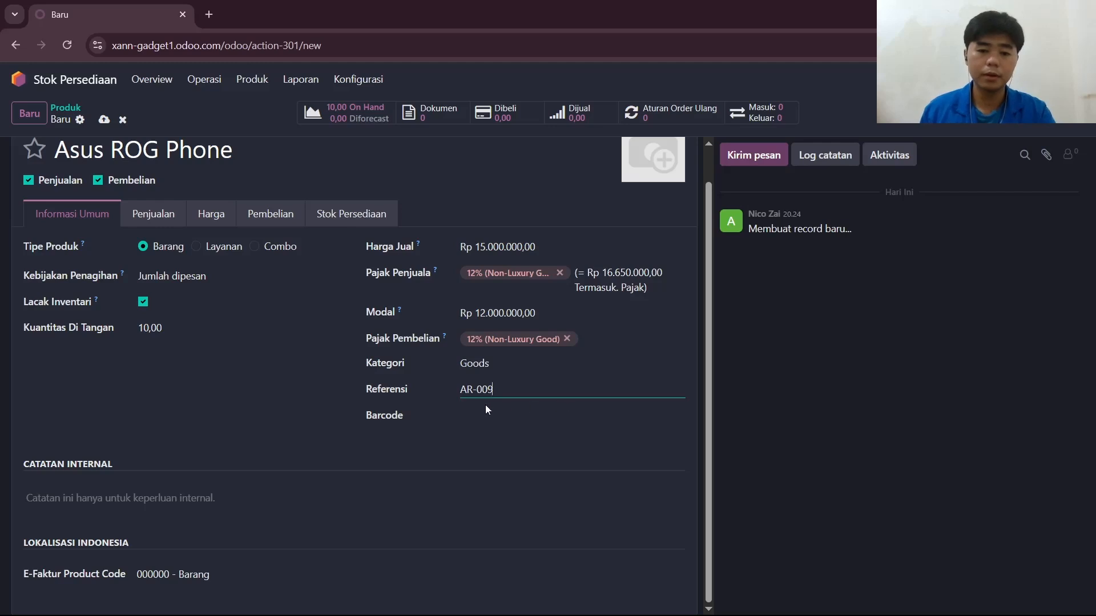
{"action": "left_click", "coordinate": [482, 390]}
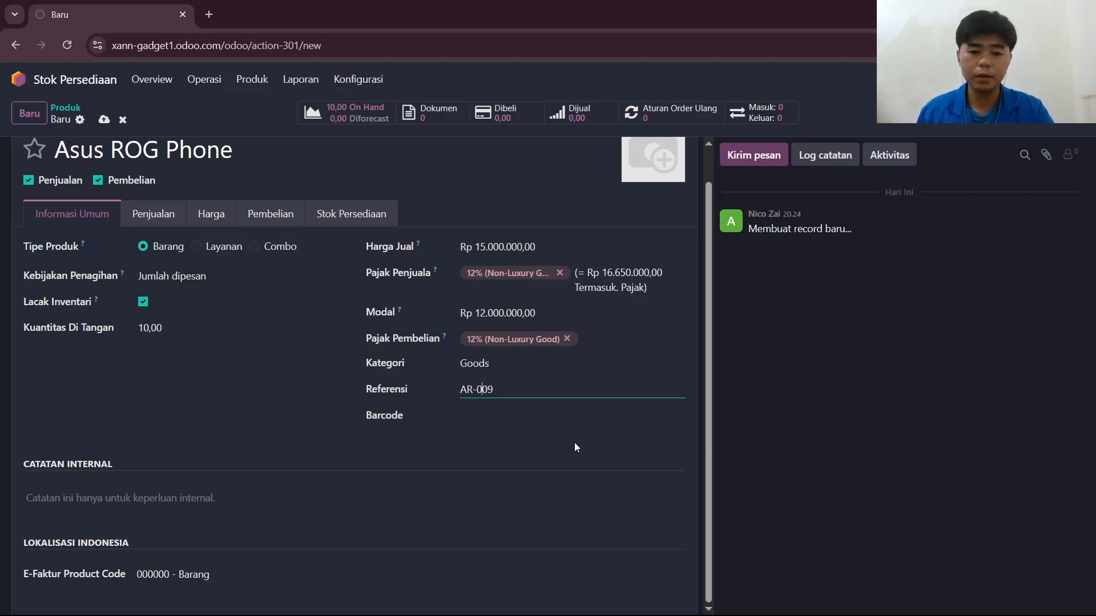
Save the Asus ROG Phone product by returning to the inventory product list.
{"action": "scroll", "coordinate": [573, 447], "scroll_direction": "up", "scroll_amount": 1}
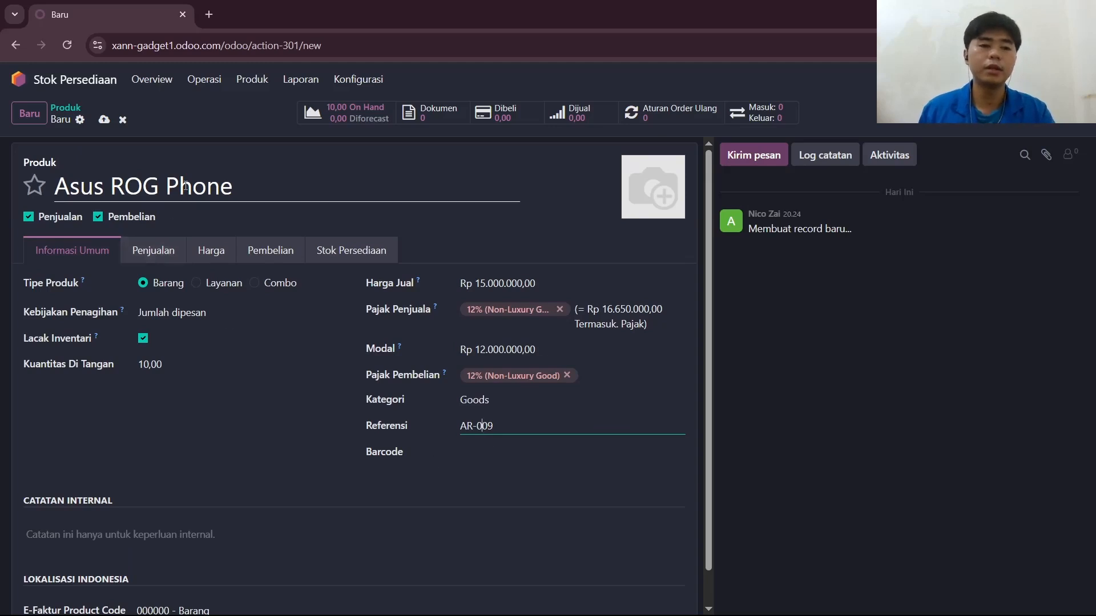
{"action": "left_click", "coordinate": [262, 86]}
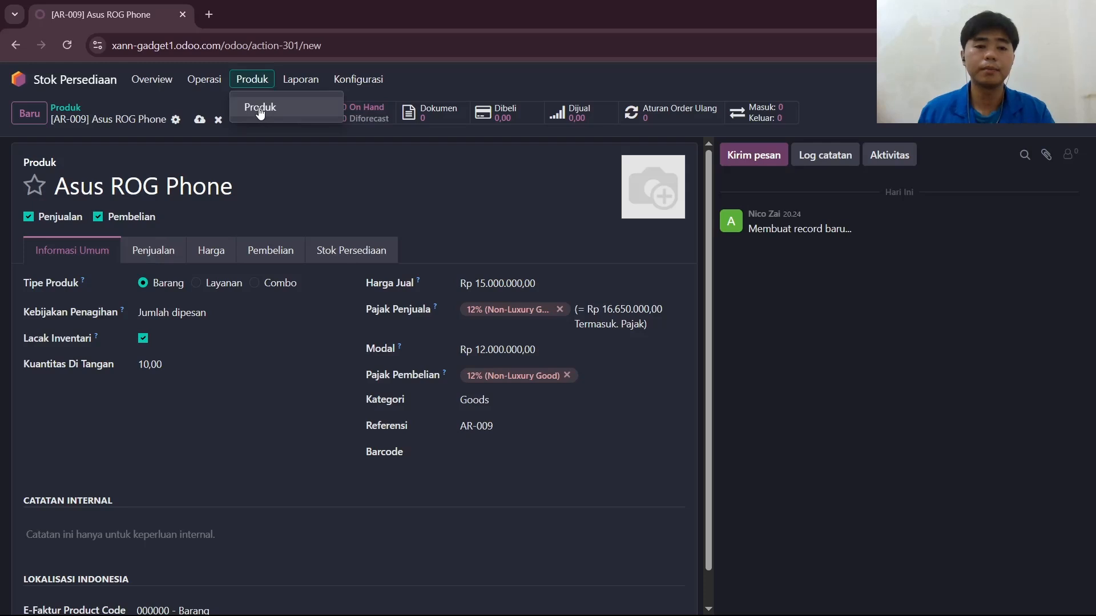
{"action": "left_click", "coordinate": [259, 108]}
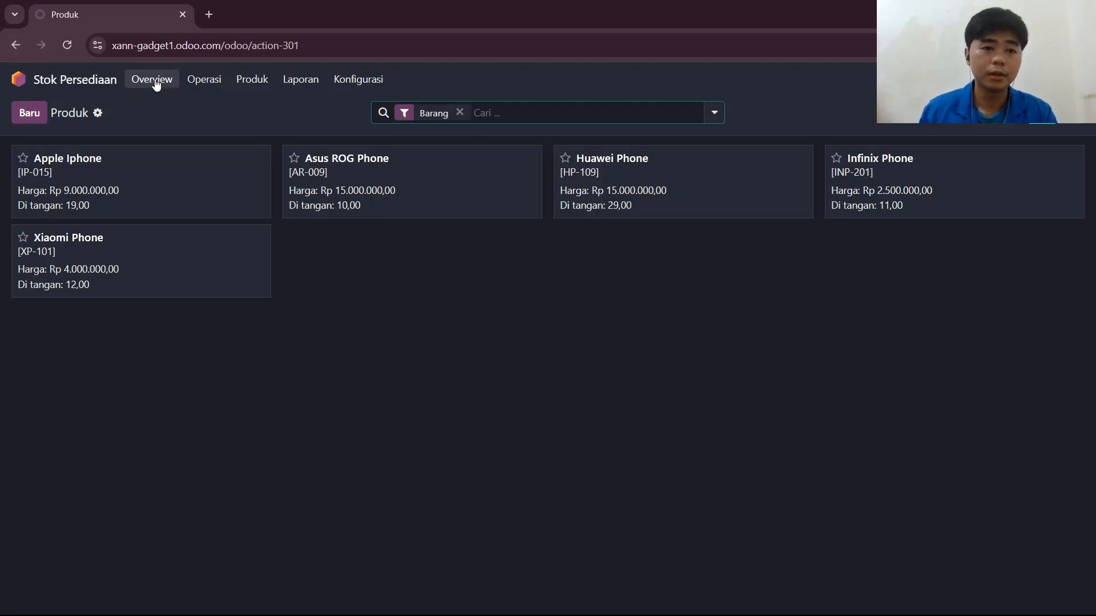
Switch to the Pembelian app to show its list of quotation requests (Permintaan Penawaran).
{"action": "left_click", "coordinate": [19, 79]}
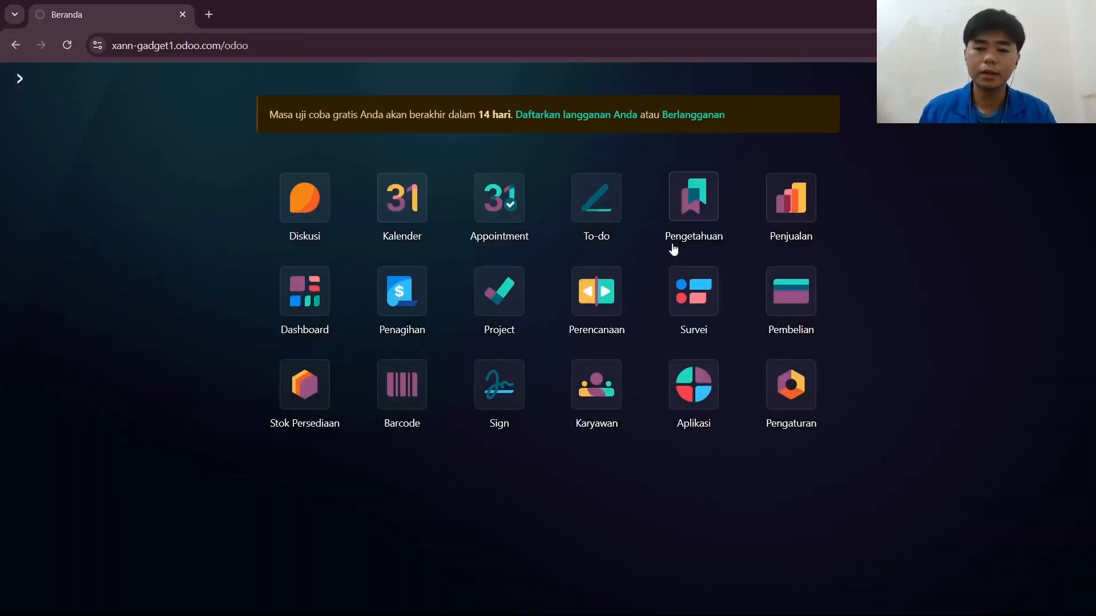
{"action": "left_click", "coordinate": [798, 292]}
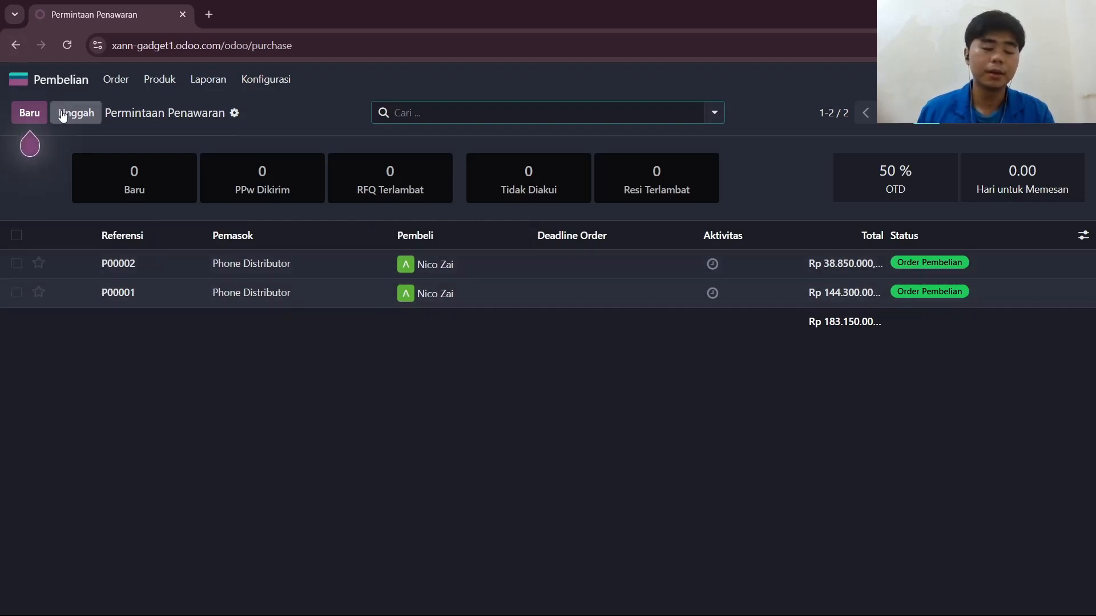
Create a new request for quotation with Phone Distributor as the supplier (Pemasok).
{"action": "left_click", "coordinate": [30, 117]}
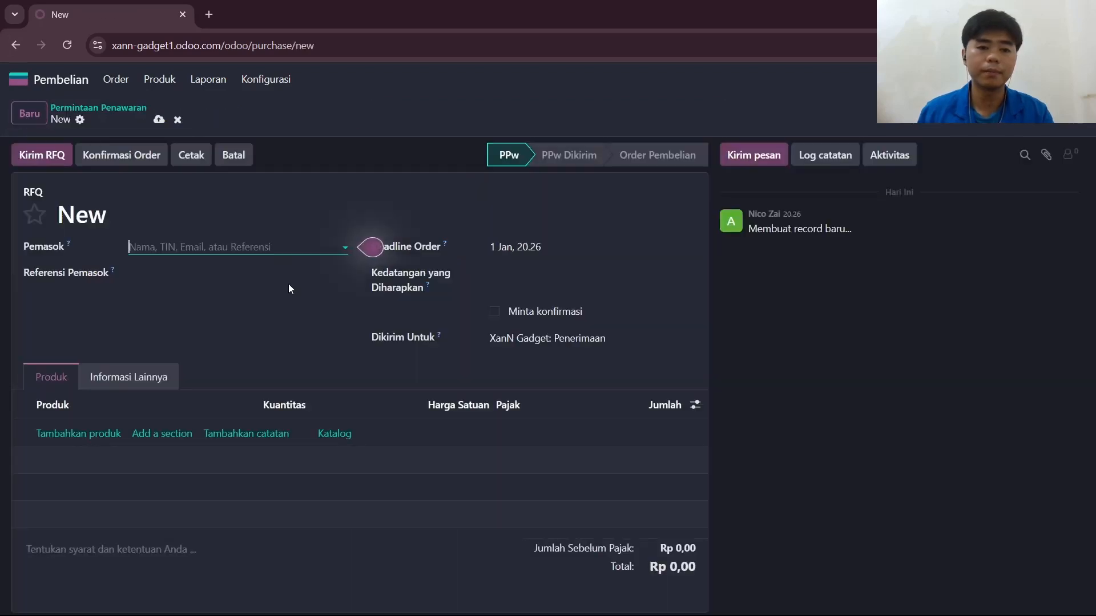
{"action": "left_click", "coordinate": [250, 255]}
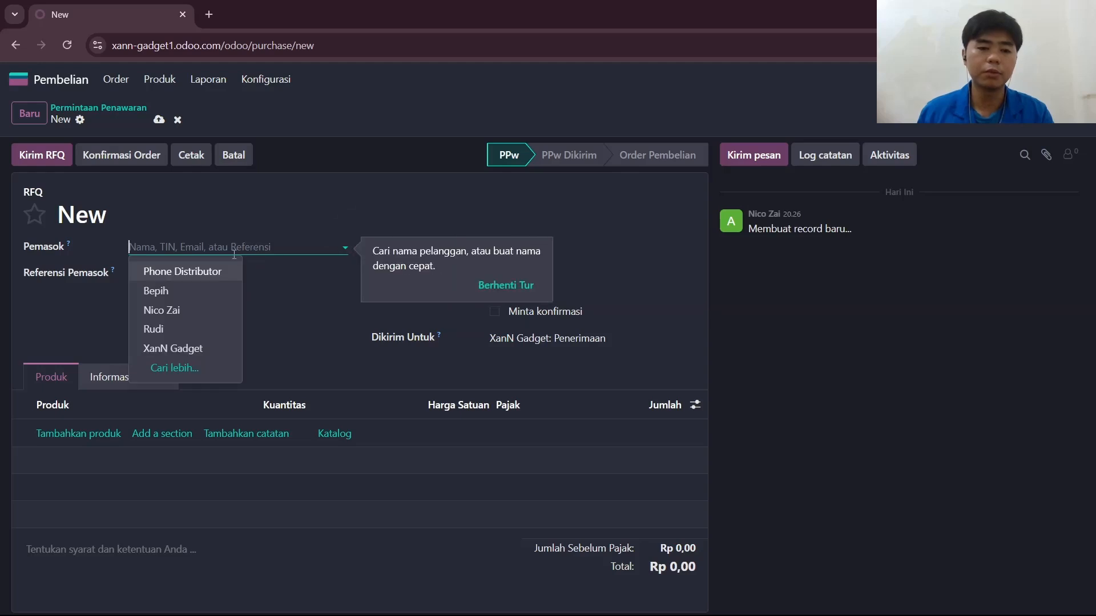
{"action": "left_click", "coordinate": [214, 279]}
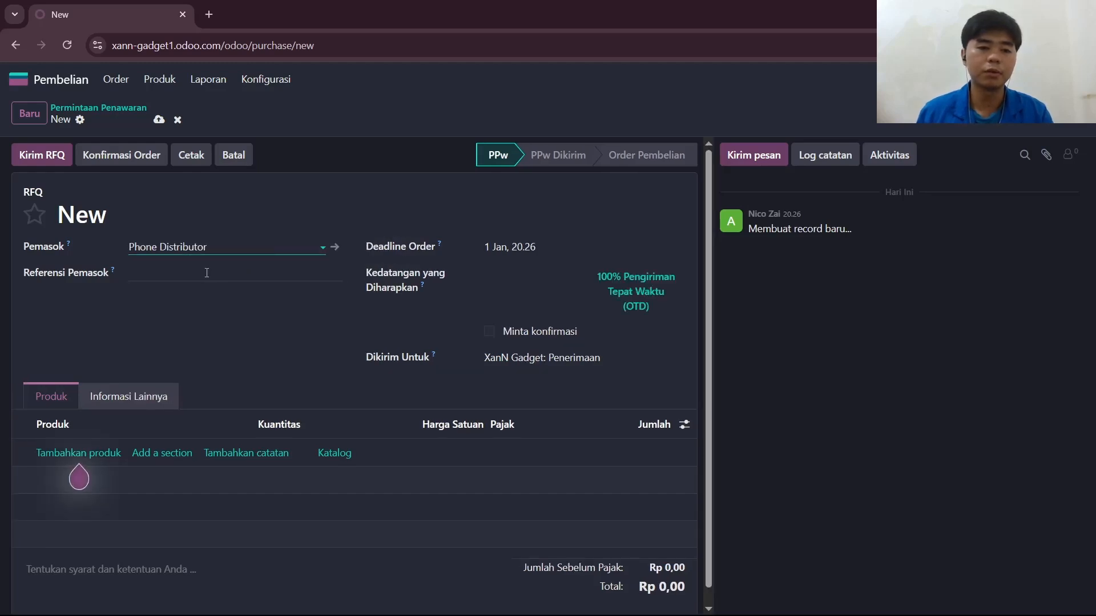
Enter PD-0019 as the supplier reference (Referensi Pemasok) of the quotation request.
{"action": "left_click", "coordinate": [206, 277]}
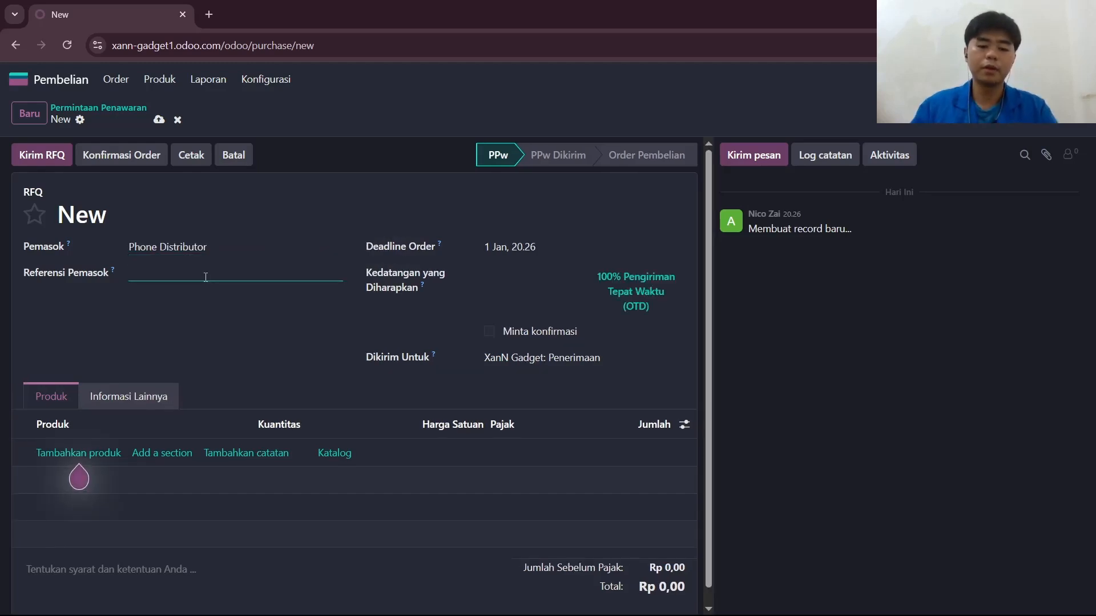
{"action": "type", "text": "RM"}
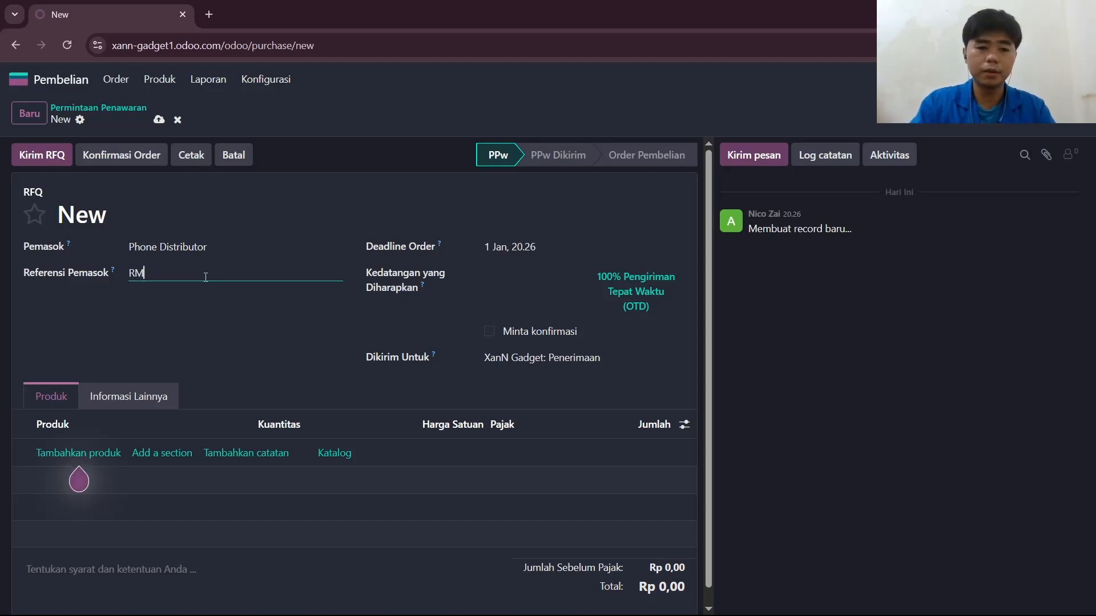
{"action": "key", "text": "BackSpace"}
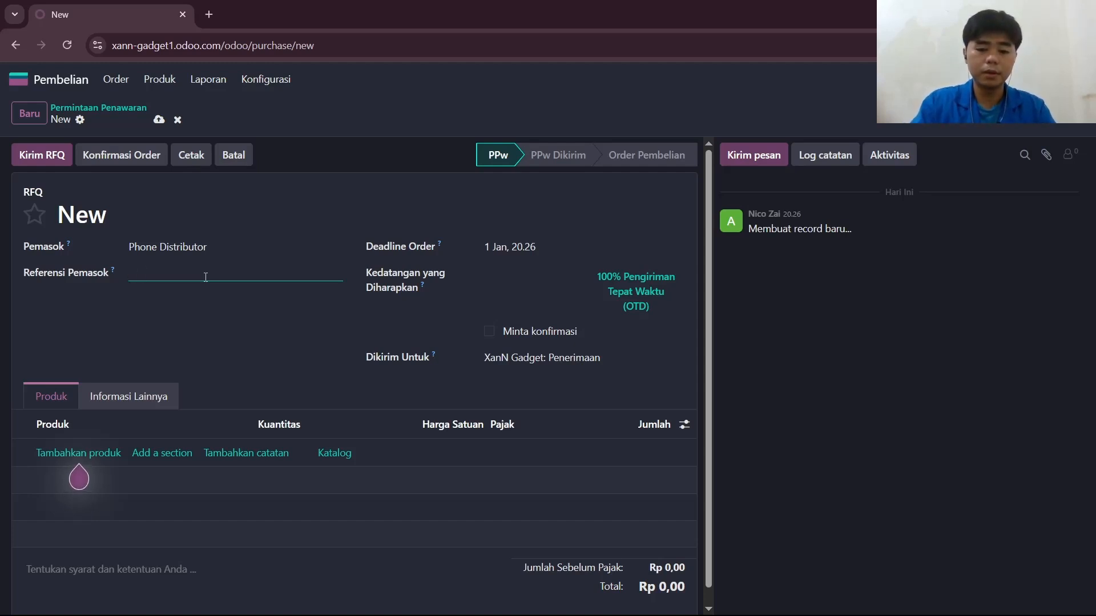
{"action": "type", "text": "PD"}
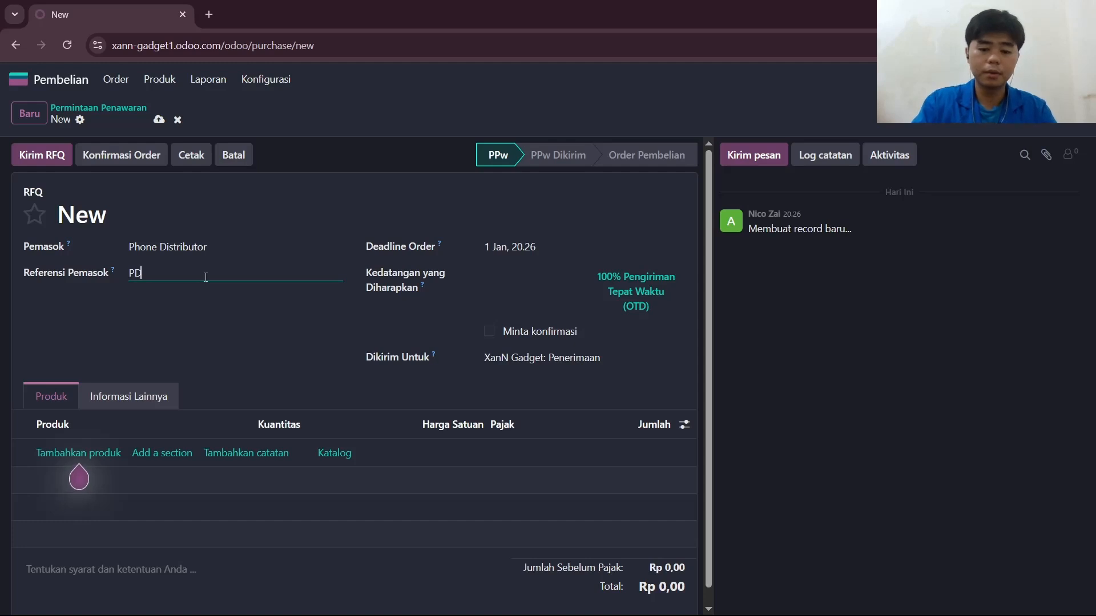
{"action": "type", "text": "-0019"}
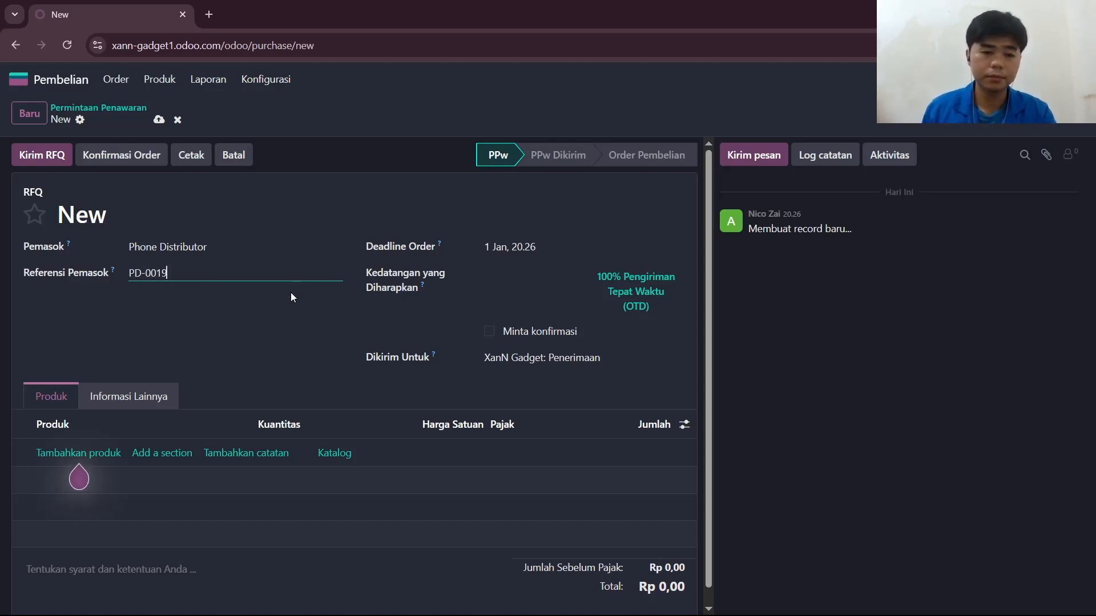
Add a product line for the Asus ROG Phone (AR-009) to the quotation request.
{"action": "scroll", "coordinate": [293, 296], "scroll_direction": "down", "scroll_amount": 1}
{"action": "scroll", "coordinate": [294, 296], "scroll_direction": "down", "scroll_amount": 1}
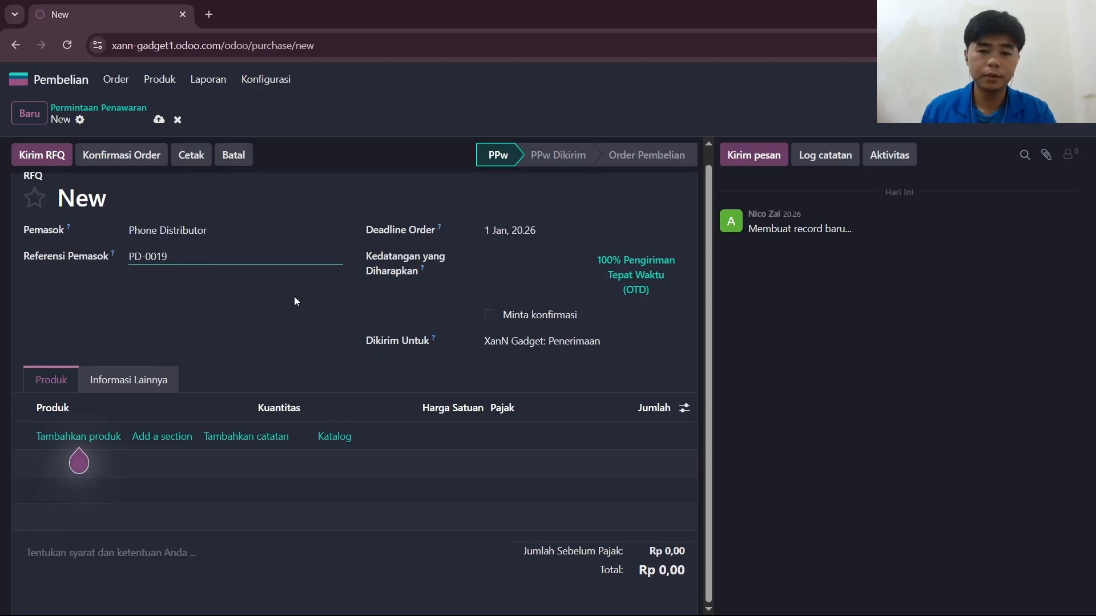
{"action": "left_click", "coordinate": [101, 444]}
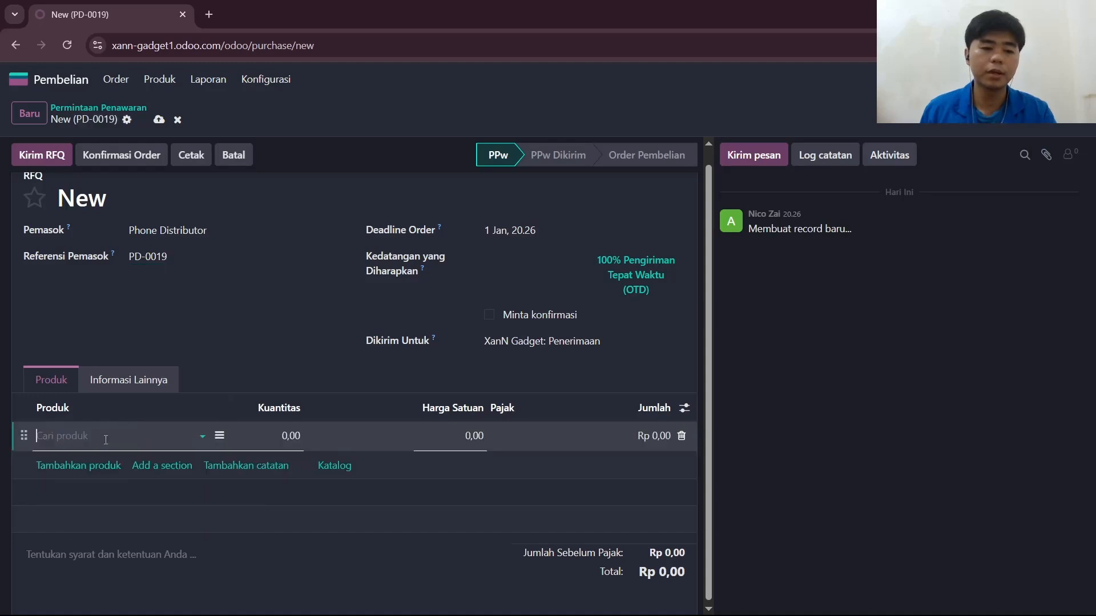
{"action": "left_click", "coordinate": [201, 437]}
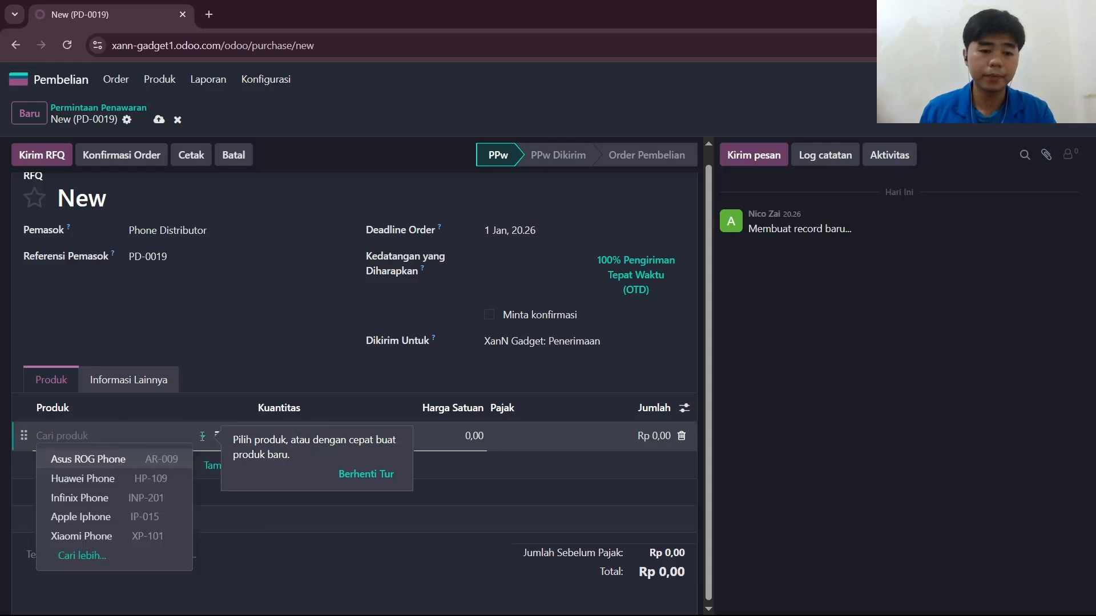
{"action": "left_click", "coordinate": [139, 466]}
Set the quantity (Kuantitas) of the Asus ROG Phone line to 5.
{"action": "scroll", "coordinate": [459, 473], "scroll_direction": "down", "scroll_amount": 1}
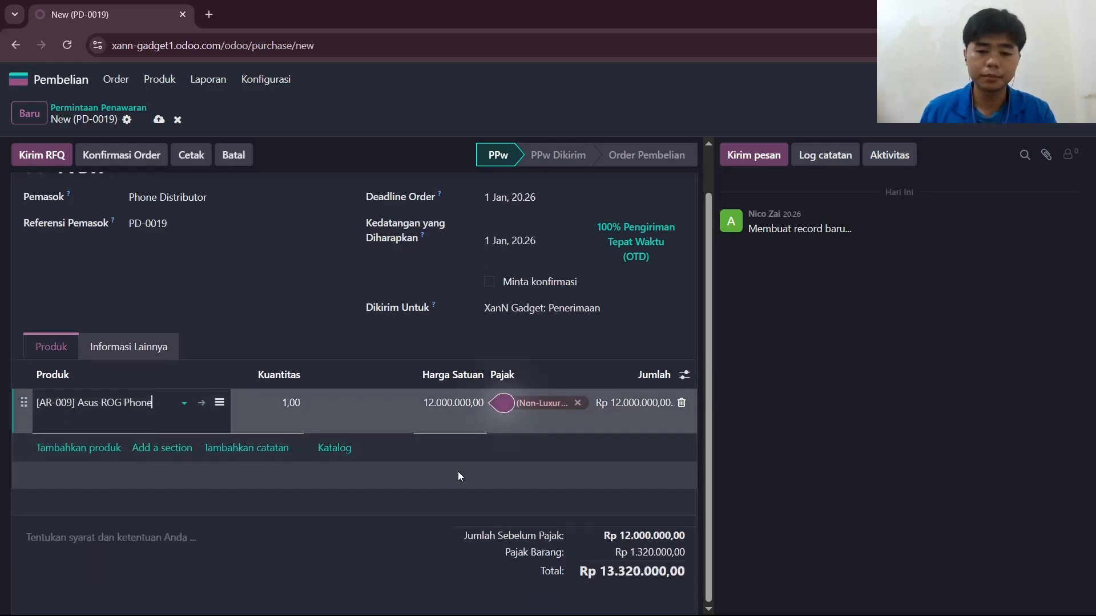
{"action": "left_click", "coordinate": [288, 406]}
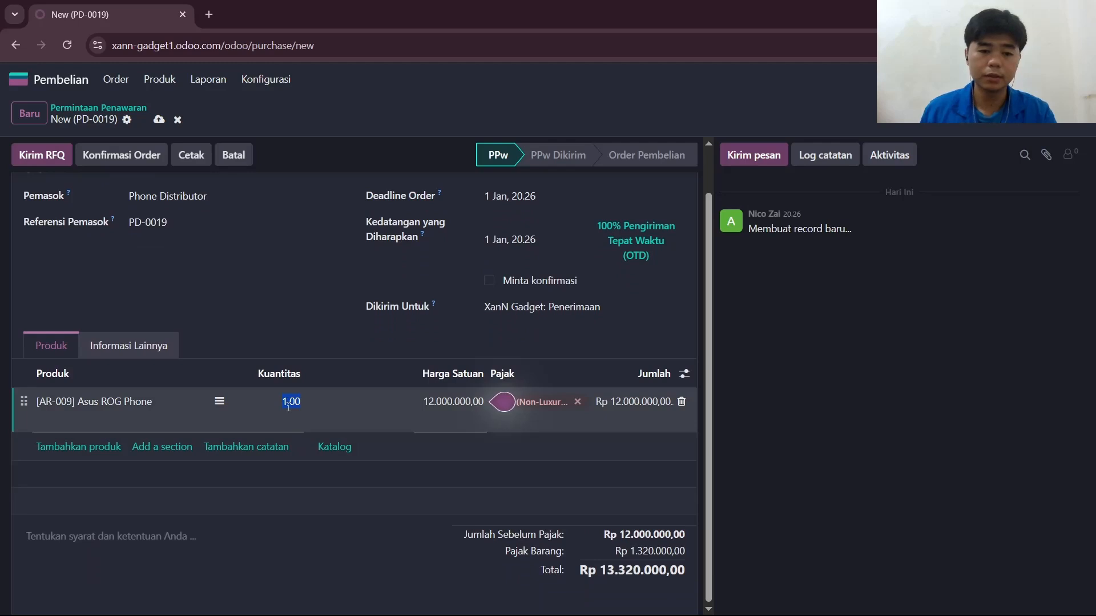
{"action": "left_click", "coordinate": [287, 402]}
{"action": "key", "text": "BackSpace"}
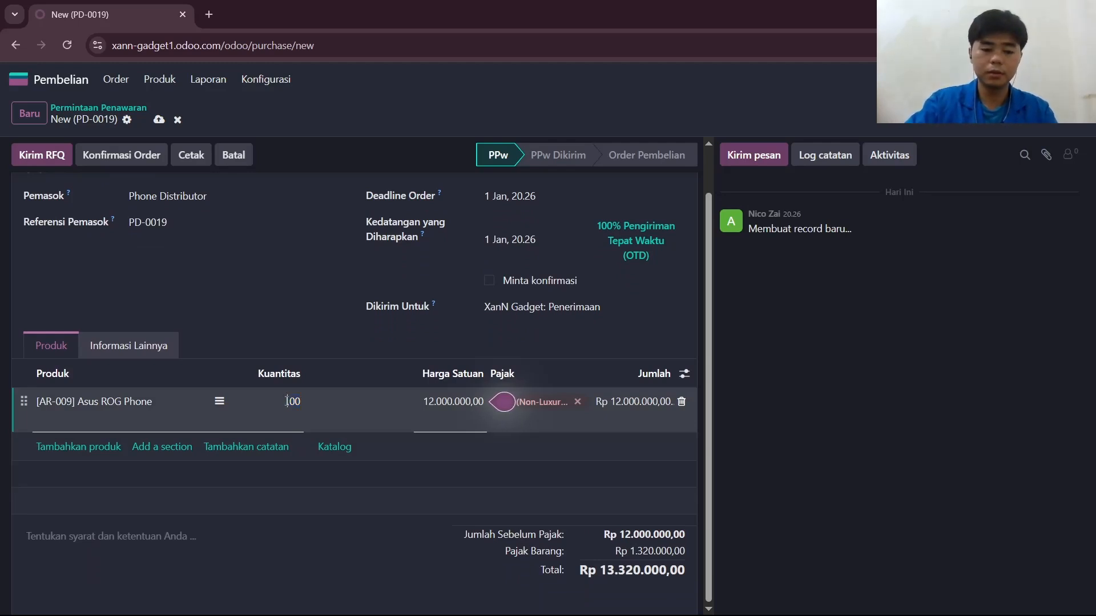
{"action": "type", "text": "5"}
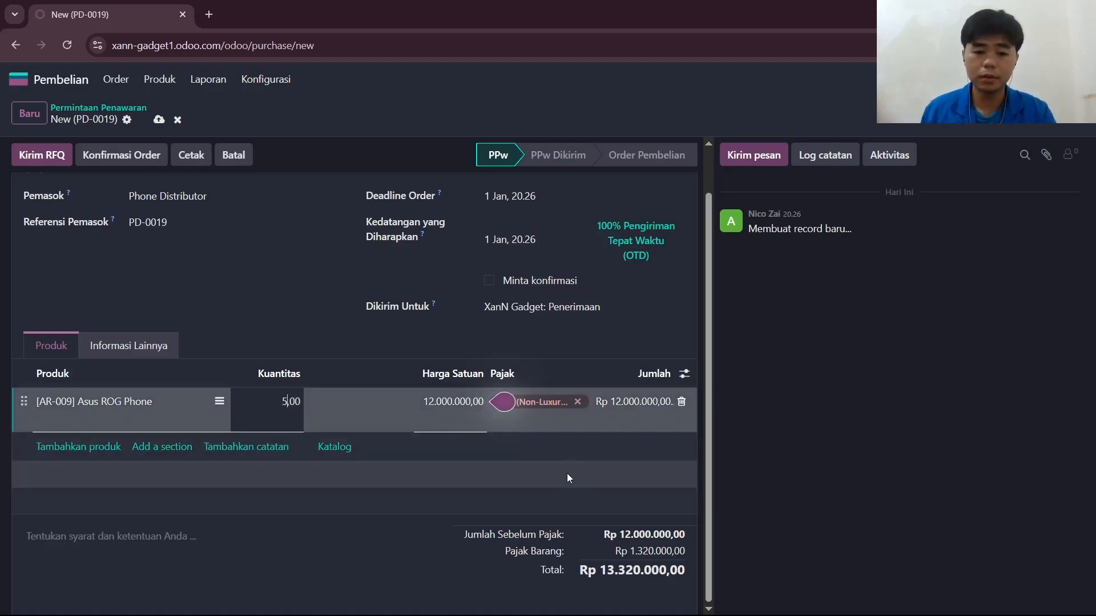
{"action": "left_click", "coordinate": [401, 541]}
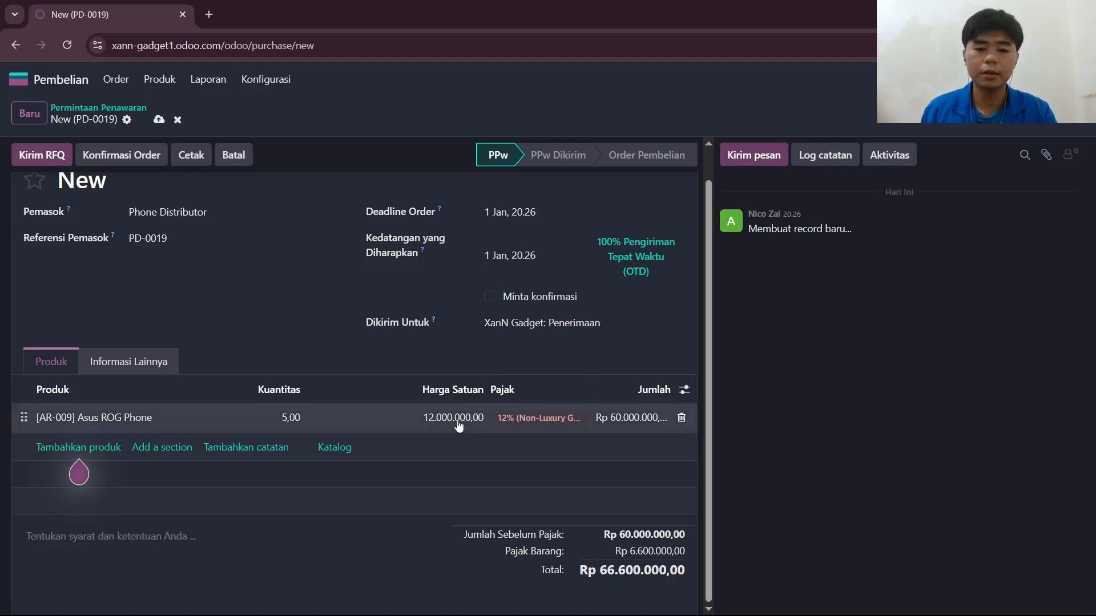
Set the expected arrival date (Kedatangan yang Diharapkan) to 3 January 2026 and apply it.
{"action": "scroll", "coordinate": [468, 428], "scroll_direction": "up", "scroll_amount": 1}
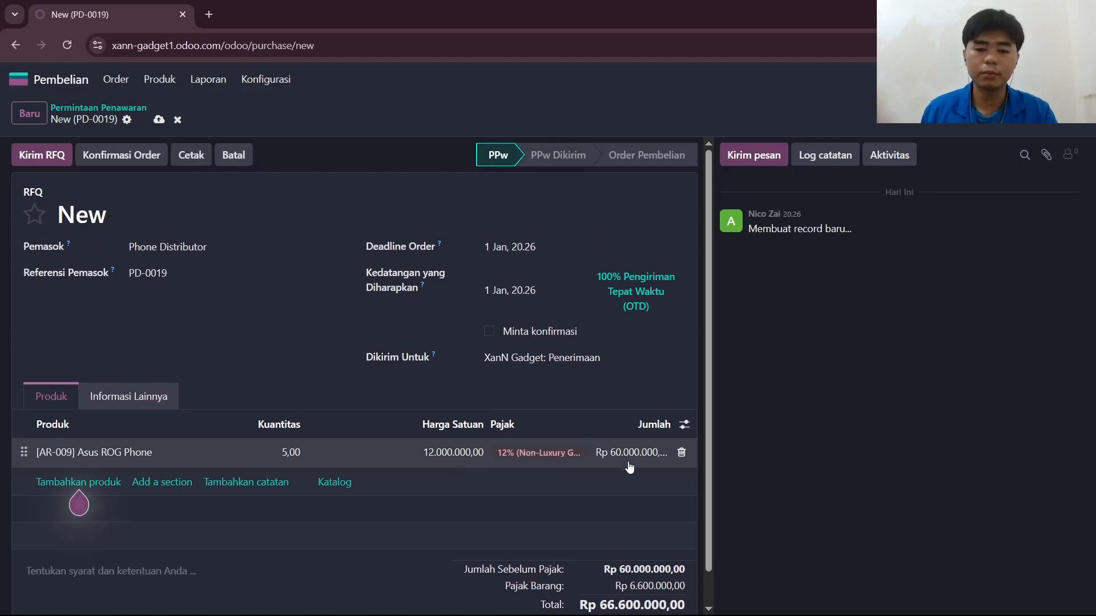
{"action": "scroll", "coordinate": [620, 512], "scroll_direction": "down", "scroll_amount": 1}
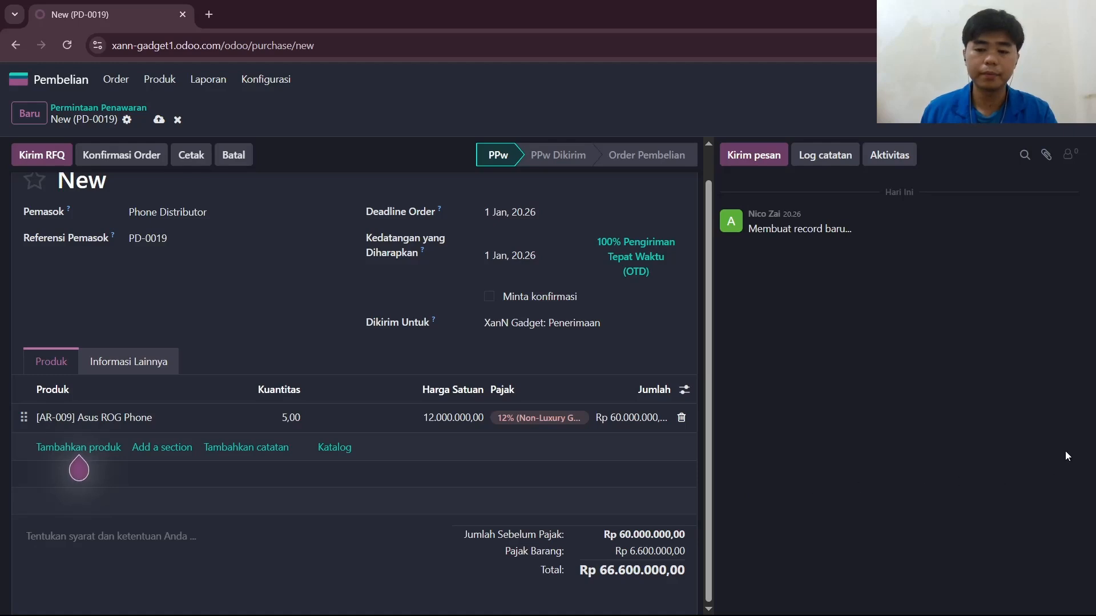
{"action": "scroll", "coordinate": [646, 461], "scroll_direction": "up", "scroll_amount": 1}
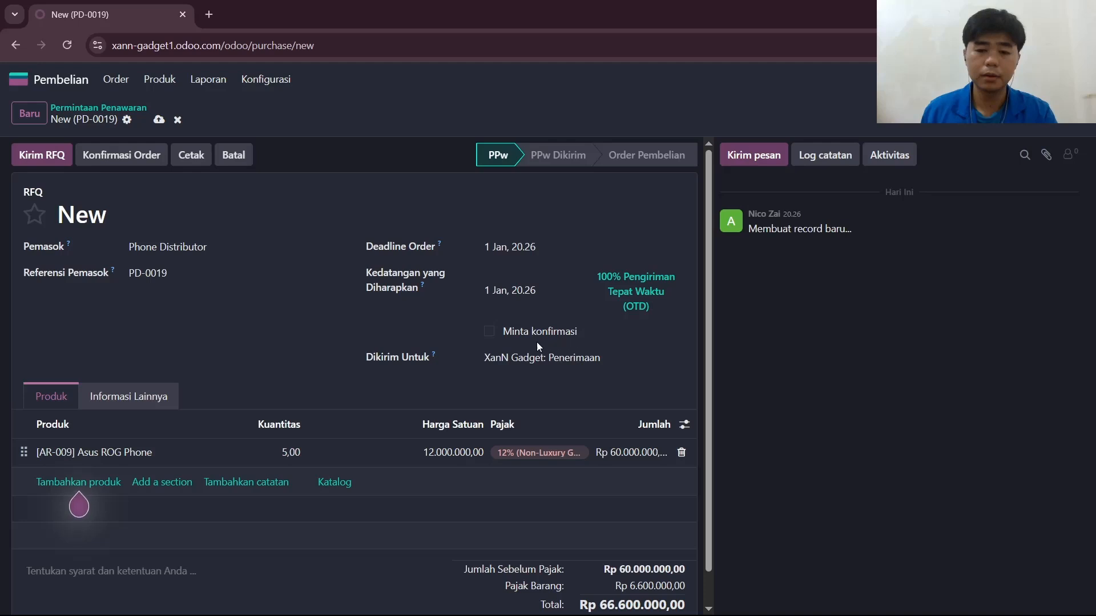
{"action": "scroll", "coordinate": [600, 363], "scroll_direction": "down", "scroll_amount": 1}
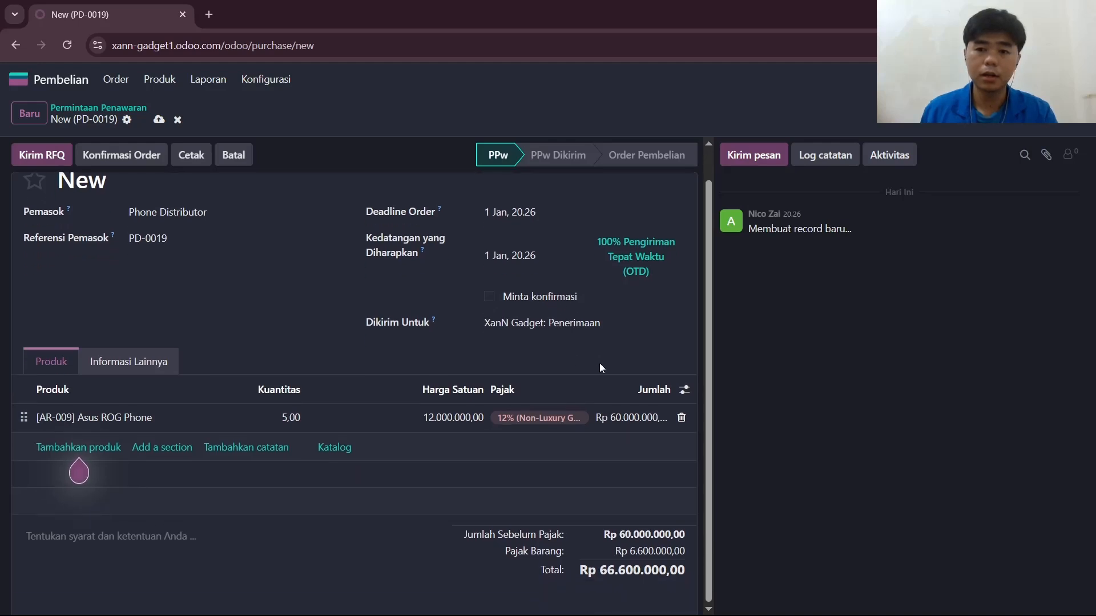
{"action": "scroll", "coordinate": [252, 375], "scroll_direction": "up", "scroll_amount": 1}
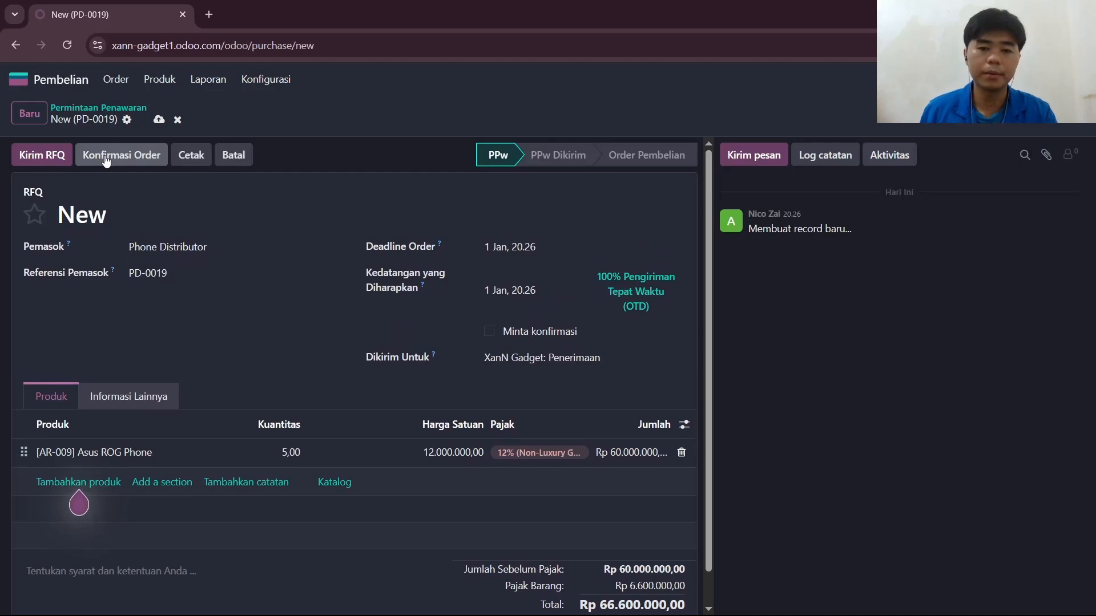
{"action": "left_click", "coordinate": [520, 292]}
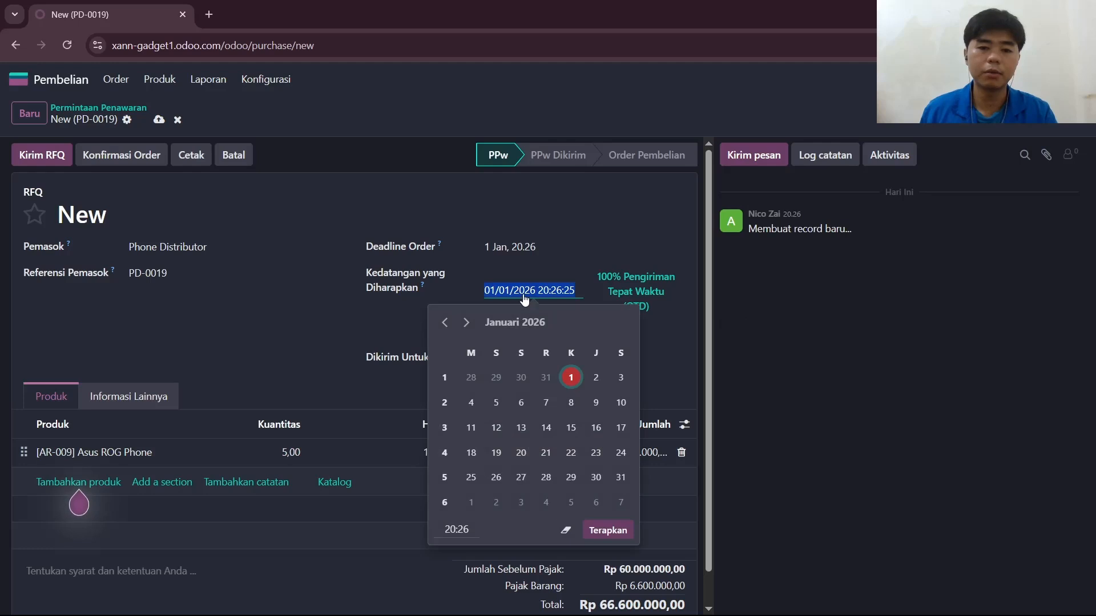
{"action": "left_click", "coordinate": [620, 377]}
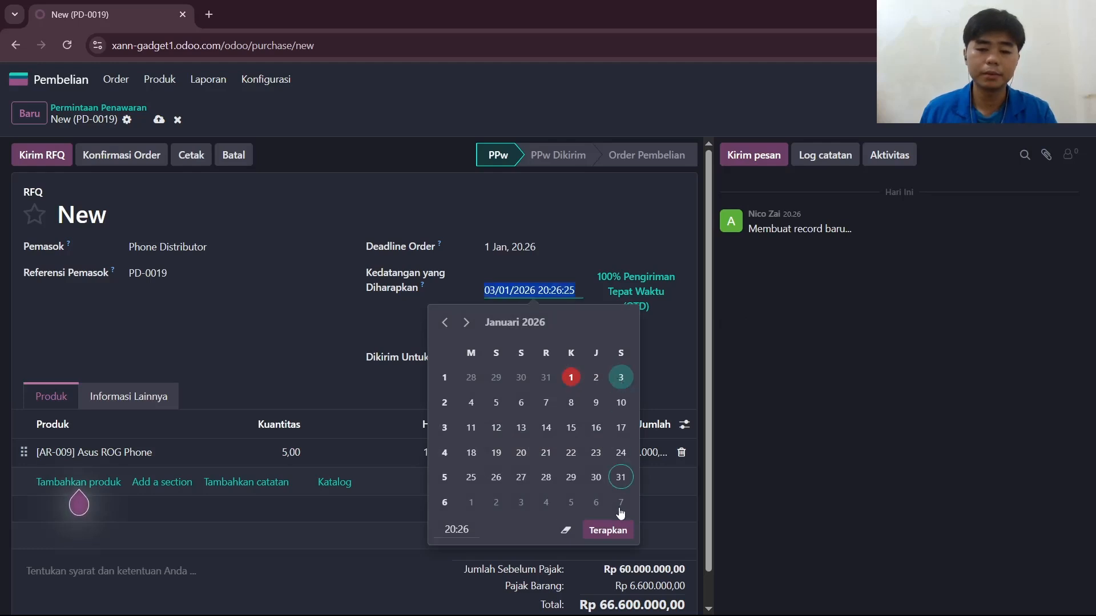
{"action": "left_click", "coordinate": [611, 529]}
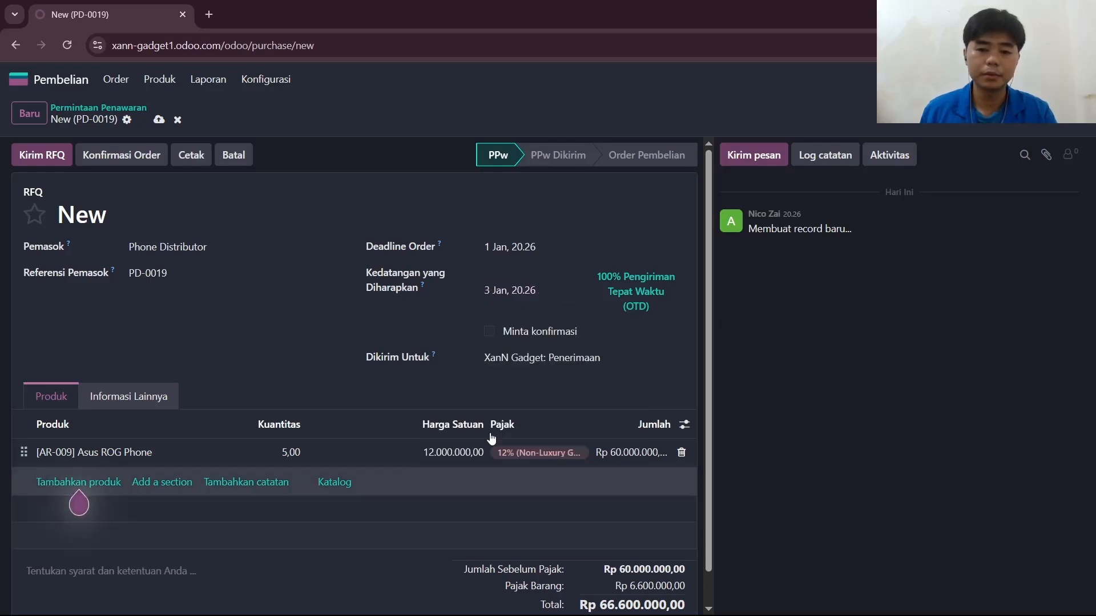
Confirm the quotation request as a purchase order and look over the order details.
{"action": "left_click", "coordinate": [122, 157]}
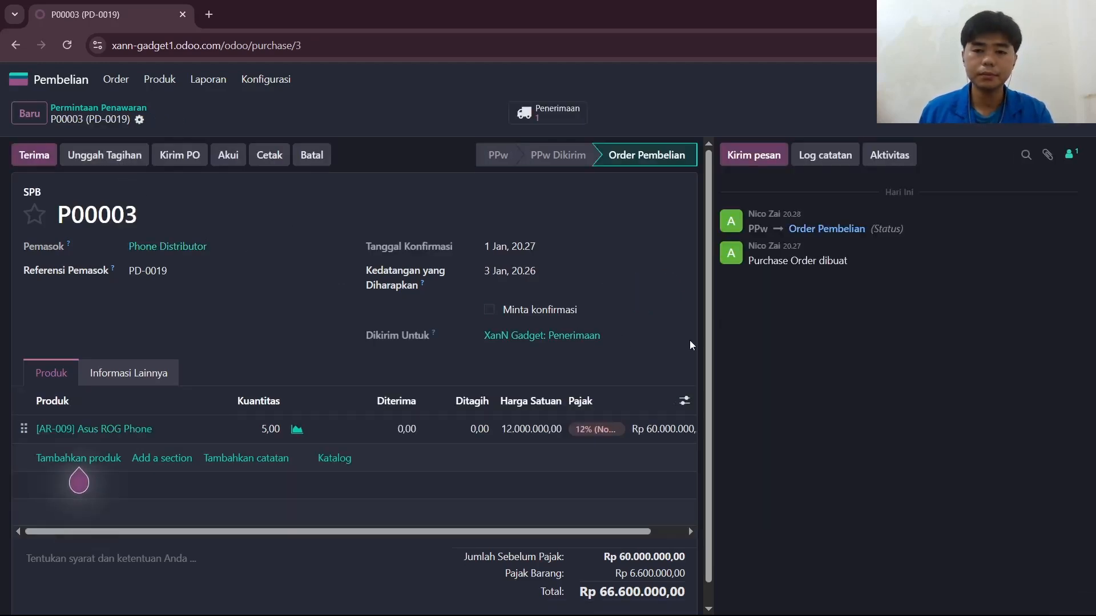
{"action": "scroll", "coordinate": [326, 318], "scroll_direction": "down", "scroll_amount": 1}
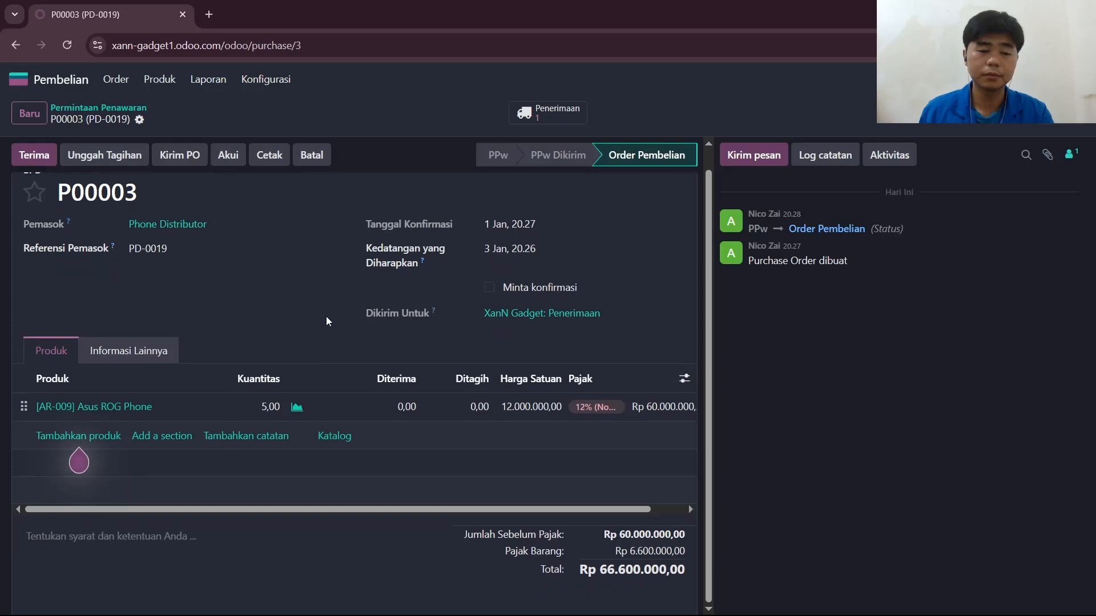
{"action": "scroll", "coordinate": [326, 317], "scroll_direction": "up", "scroll_amount": 1}
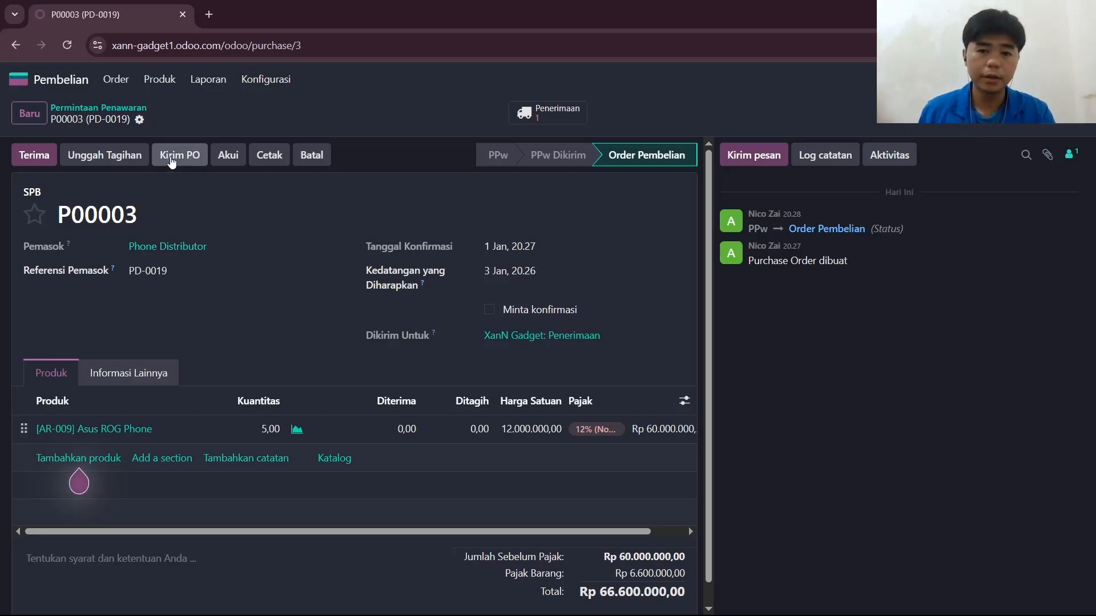
Send the purchase order to Phone Distributor by email with the PDF attached.
{"action": "left_click", "coordinate": [172, 162]}
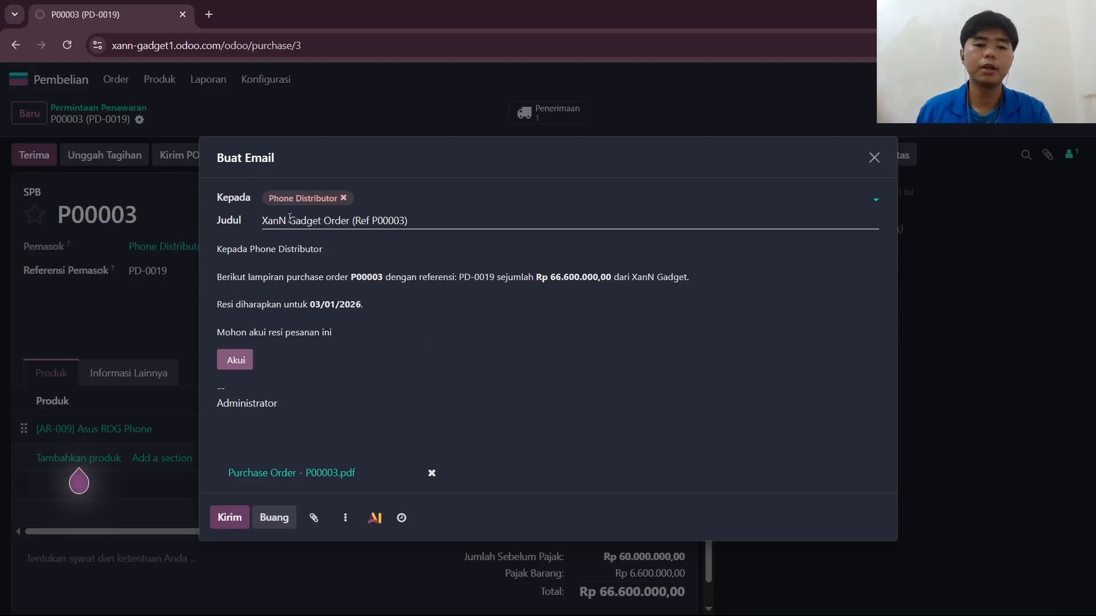
{"action": "left_click", "coordinate": [298, 203]}
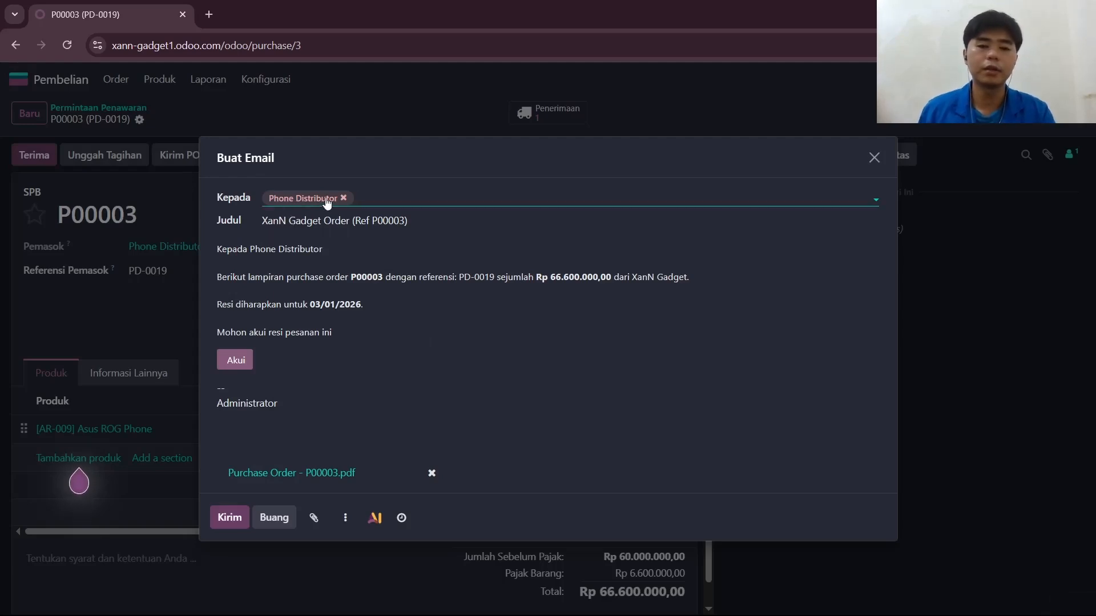
{"action": "left_click", "coordinate": [229, 517]}
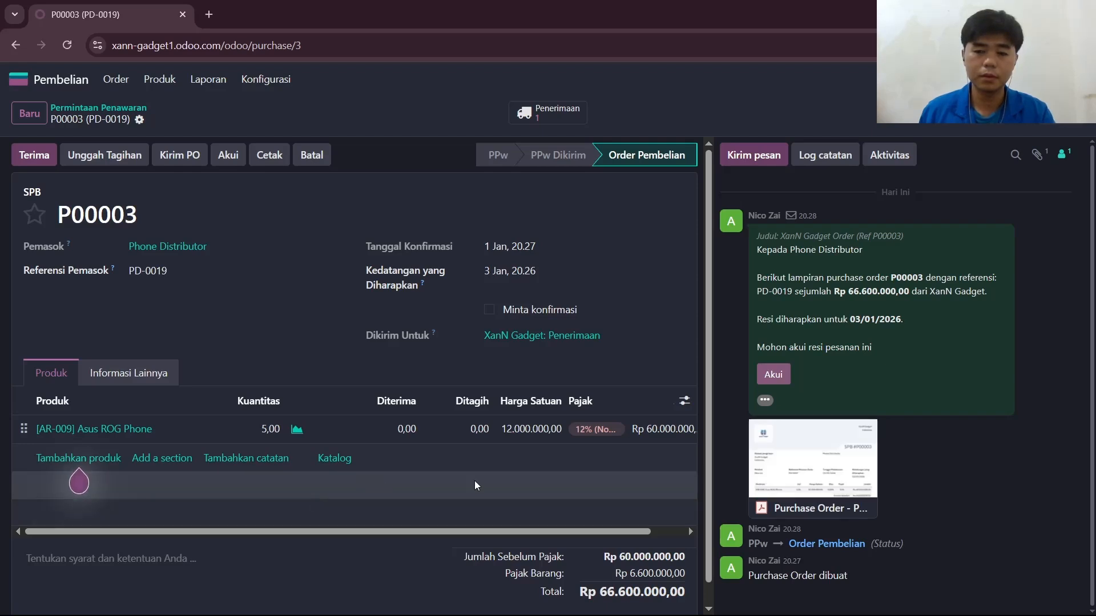
Receive the ordered Asus ROG Phones and validate the incoming warehouse receipt for 5 units.
{"action": "mouse_move", "coordinate": [813, 507]}
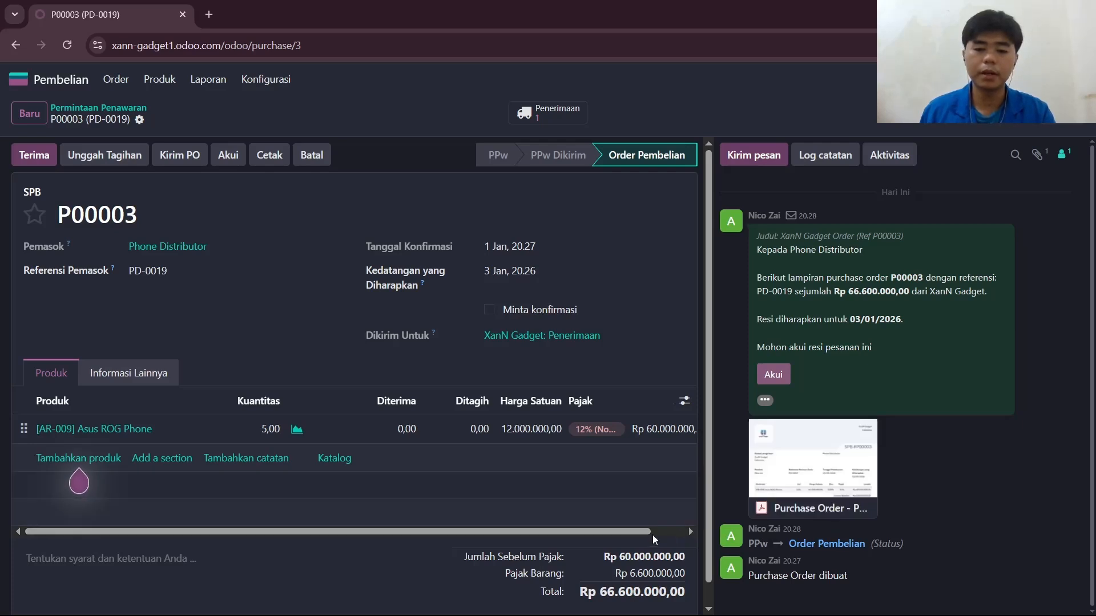
{"action": "mouse_move", "coordinate": [645, 534]}
{"action": "left_mouse_down"}
{"action": "mouse_move", "coordinate": [688, 527]}
{"action": "mouse_move", "coordinate": [636, 541]}
{"action": "left_mouse_up"}
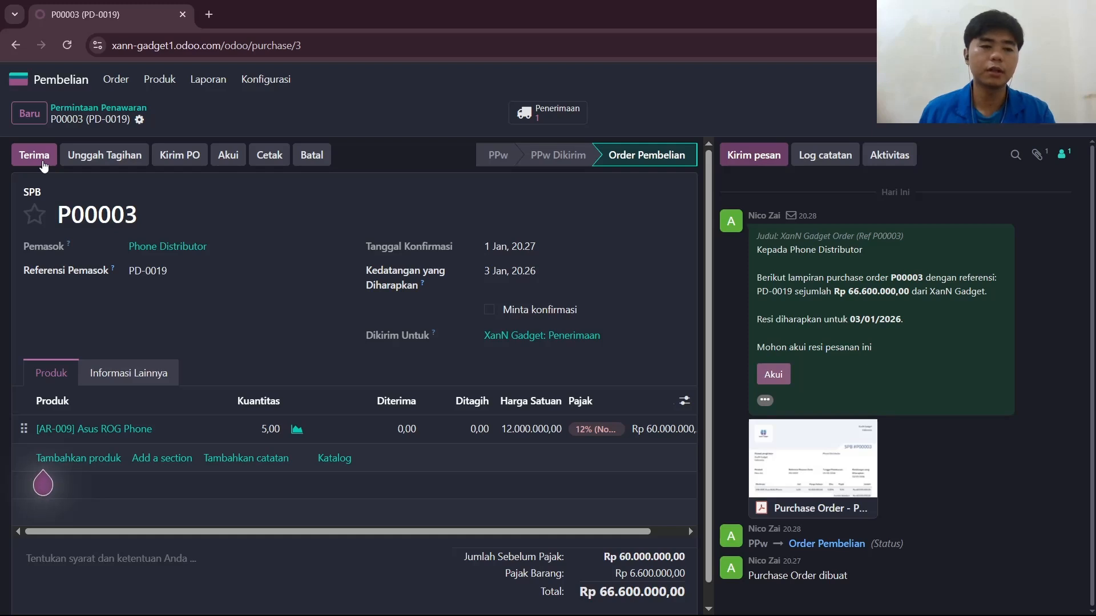
{"action": "left_click", "coordinate": [34, 155]}
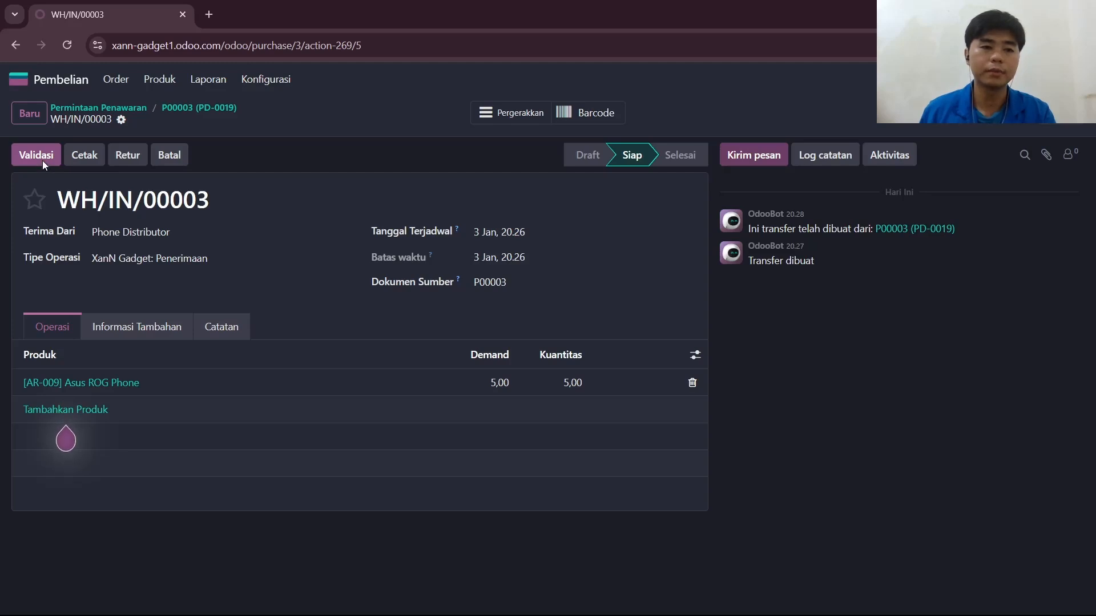
{"action": "left_click", "coordinate": [44, 163]}
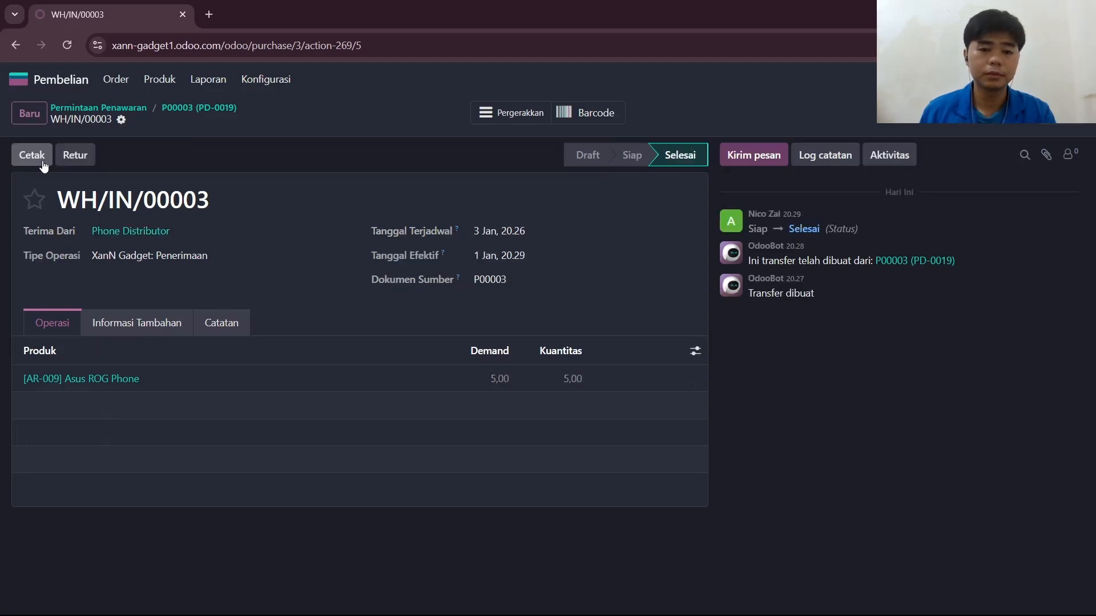
{"action": "left_click", "coordinate": [32, 156]}
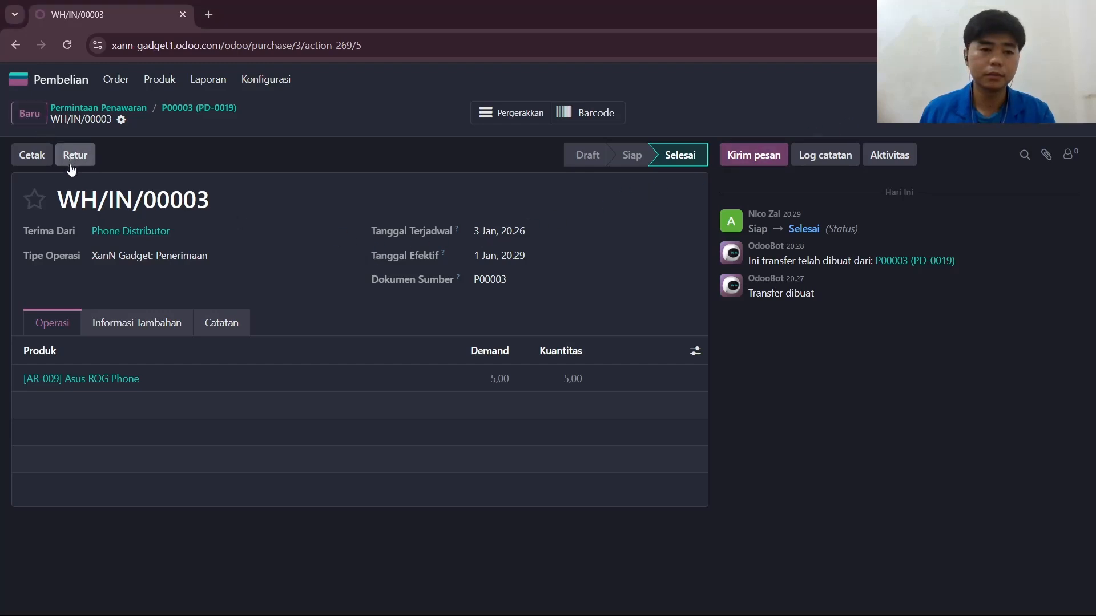
Check the Asus ROG Phone's on-hand quantity in the Stok Persediaan product list.
{"action": "left_click", "coordinate": [24, 83]}
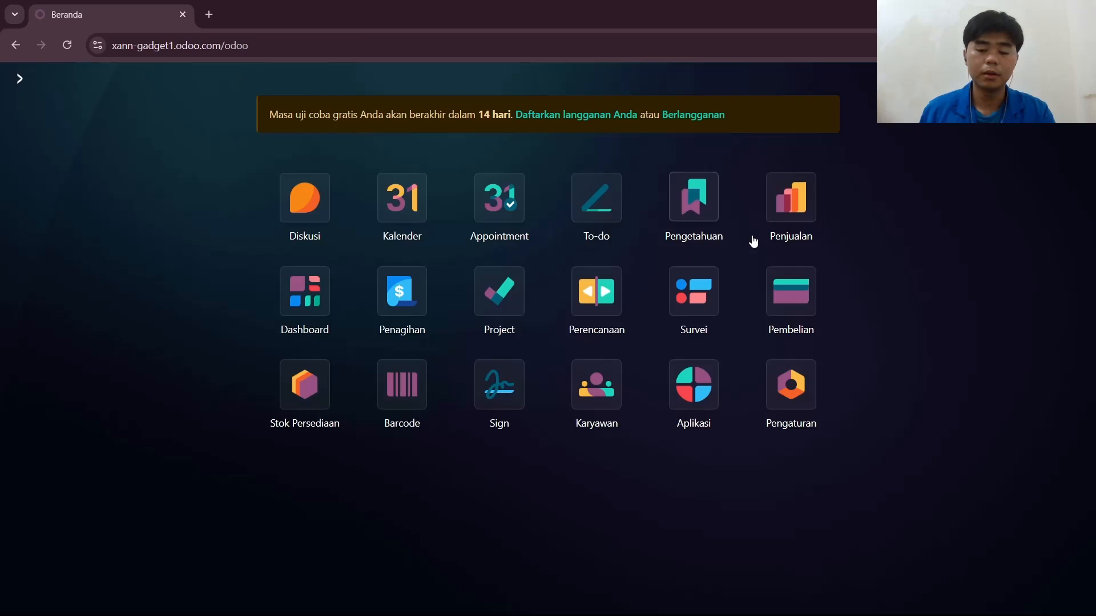
{"action": "left_click", "coordinate": [296, 387]}
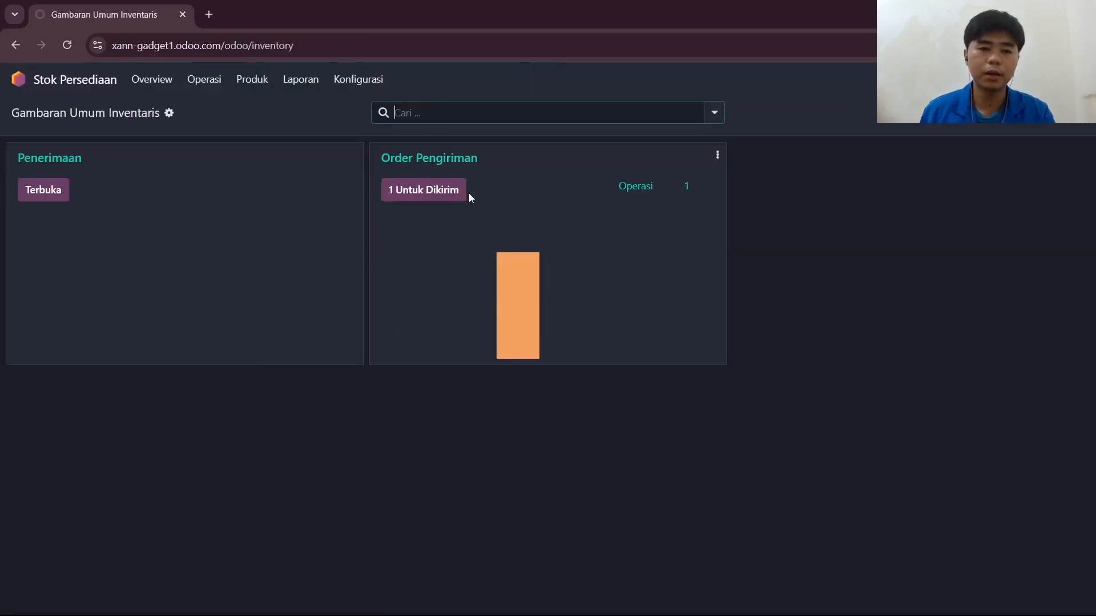
{"action": "left_click", "coordinate": [250, 86]}
{"action": "left_click", "coordinate": [260, 109]}
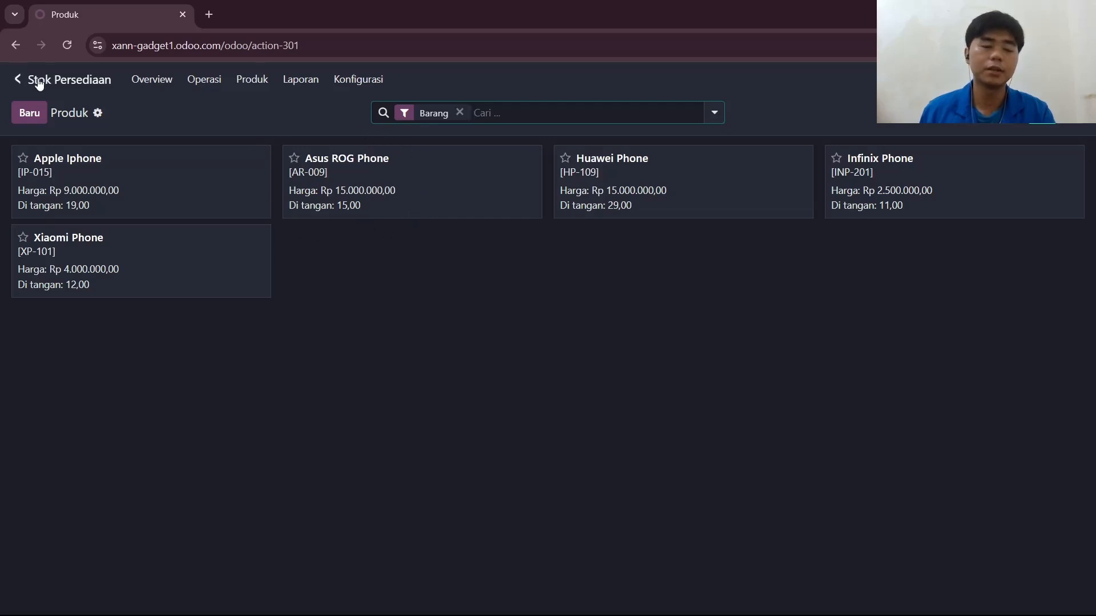
Start a new sales quotation in Penjualan and create a new customer for it from the customer's name.
{"action": "left_click", "coordinate": [22, 79]}
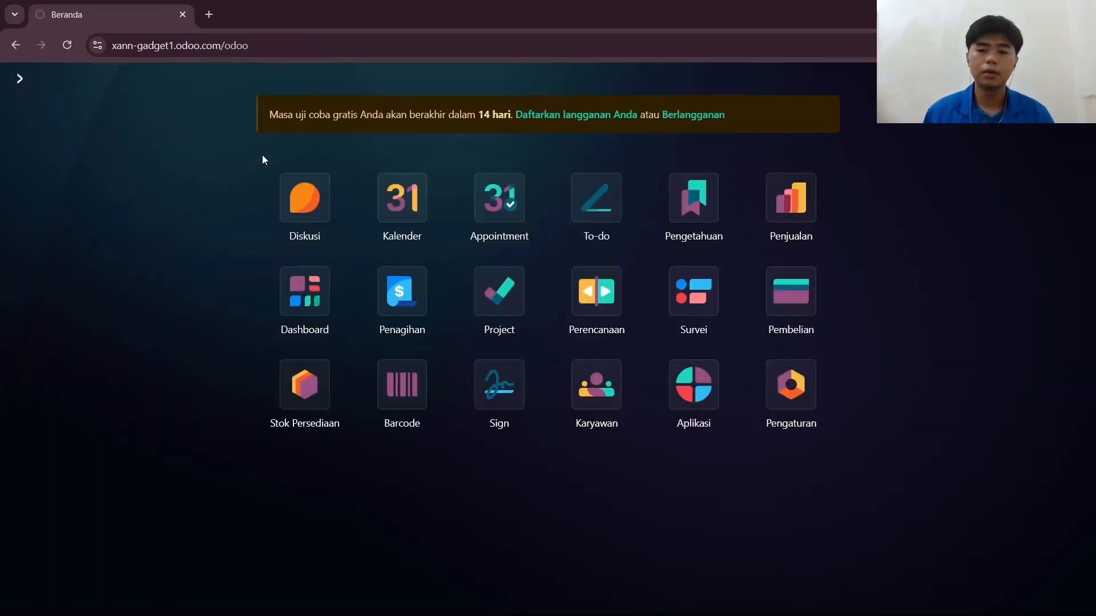
{"action": "left_click", "coordinate": [789, 227]}
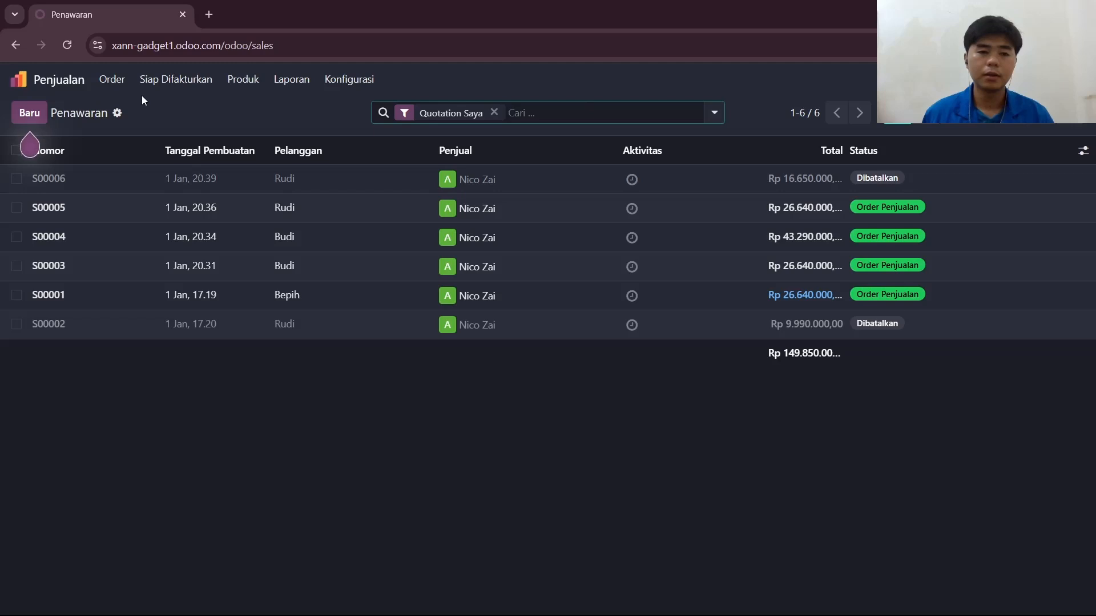
{"action": "left_click", "coordinate": [34, 116]}
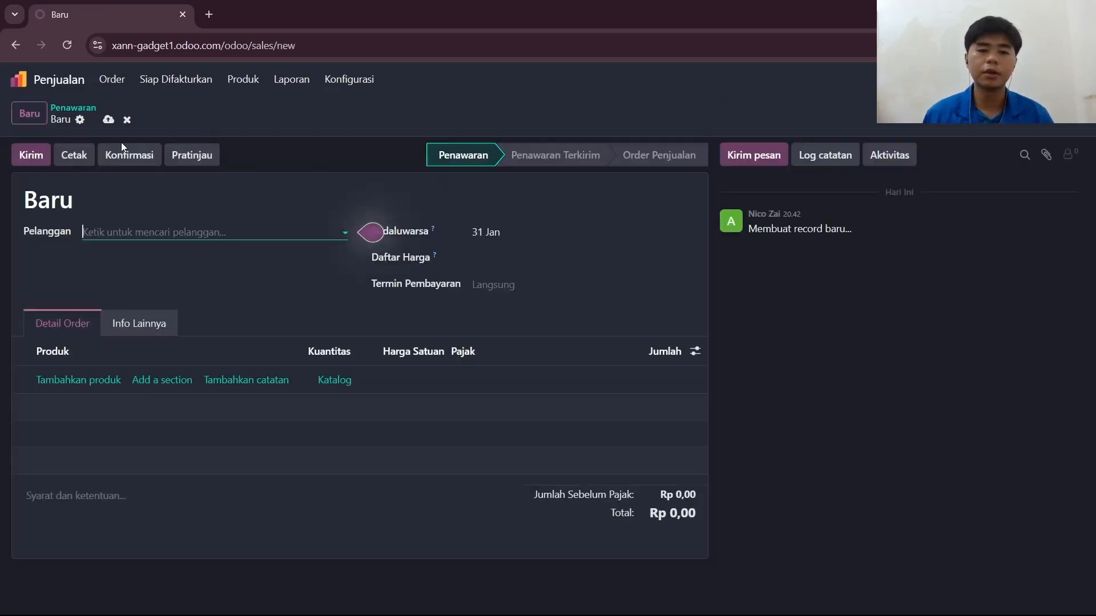
{"action": "left_click", "coordinate": [237, 233]}
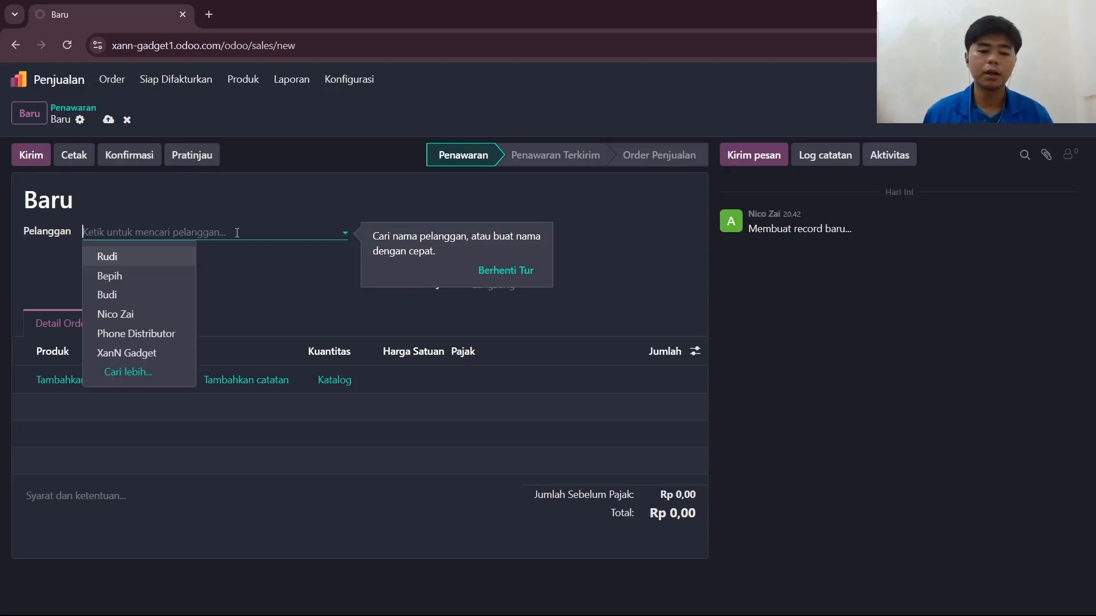
{"action": "type", "text": "ed"}
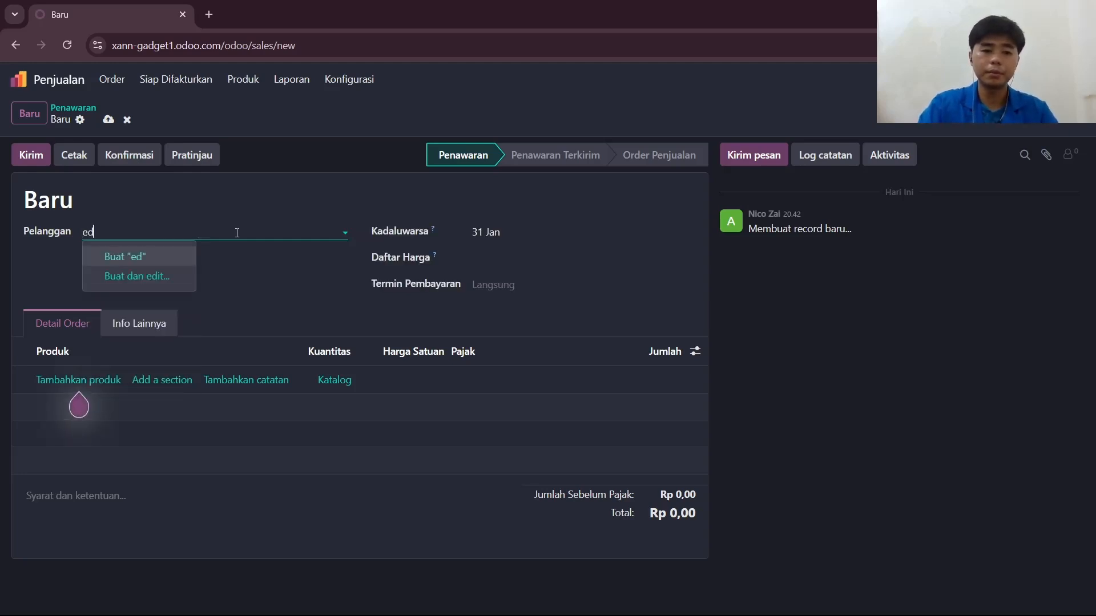
{"action": "type", "text": "win"}
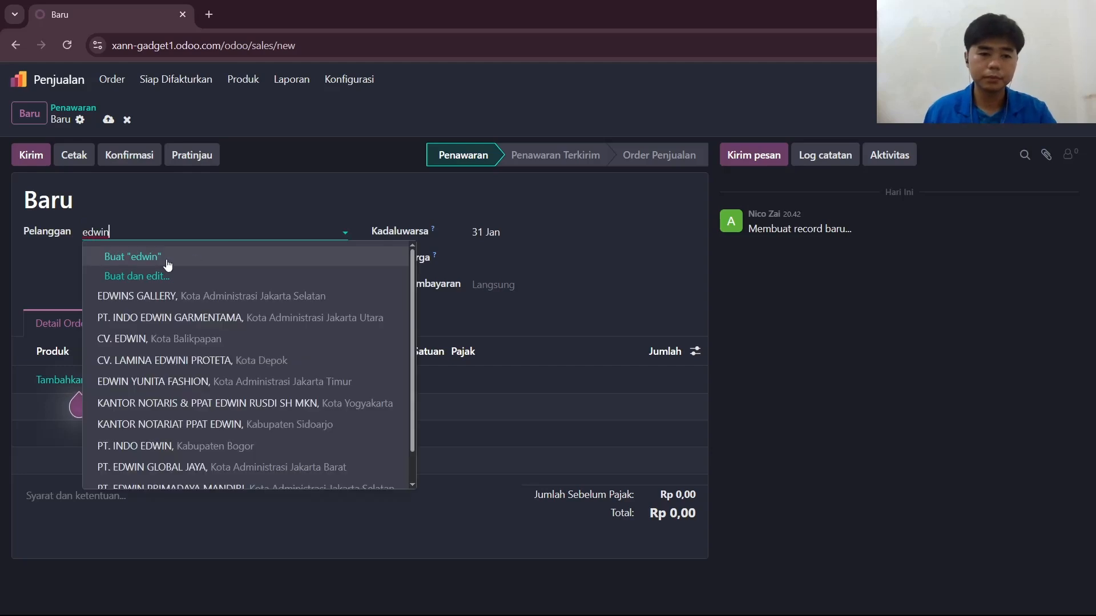
{"action": "key", "text": "Escape"}
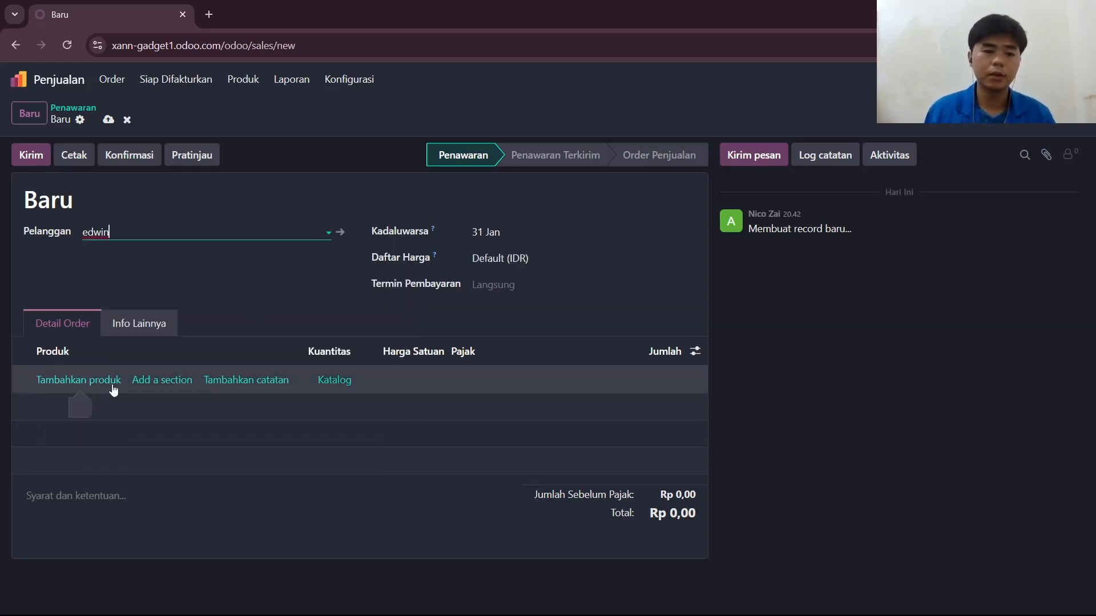
Add one Asus ROG Phone [AR-009] as a product line on the quotation.
{"action": "left_click", "coordinate": [74, 381]}
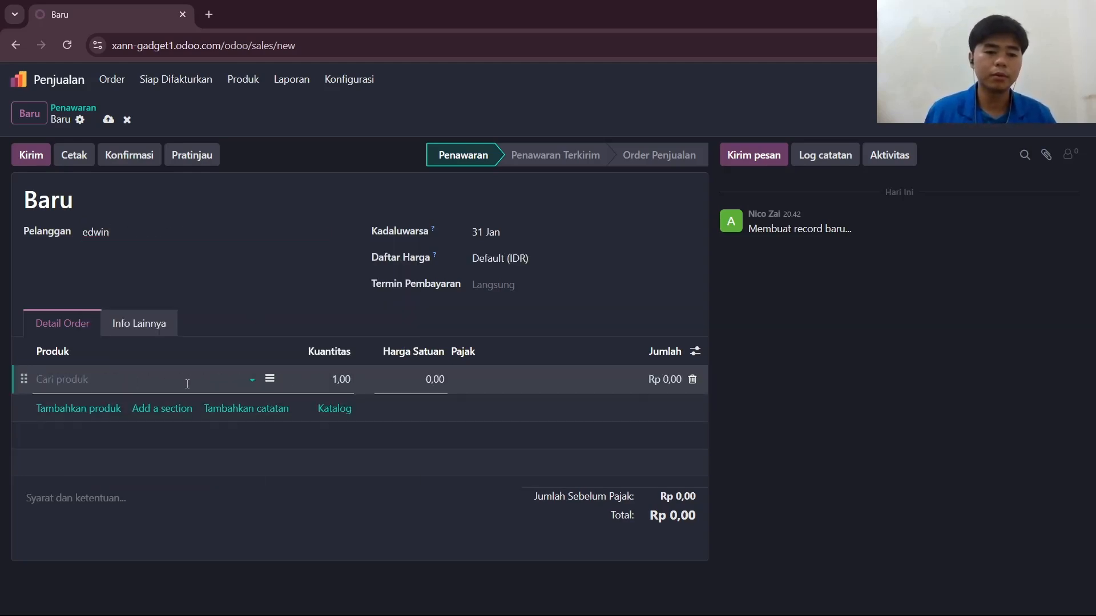
{"action": "left_click", "coordinate": [253, 380]}
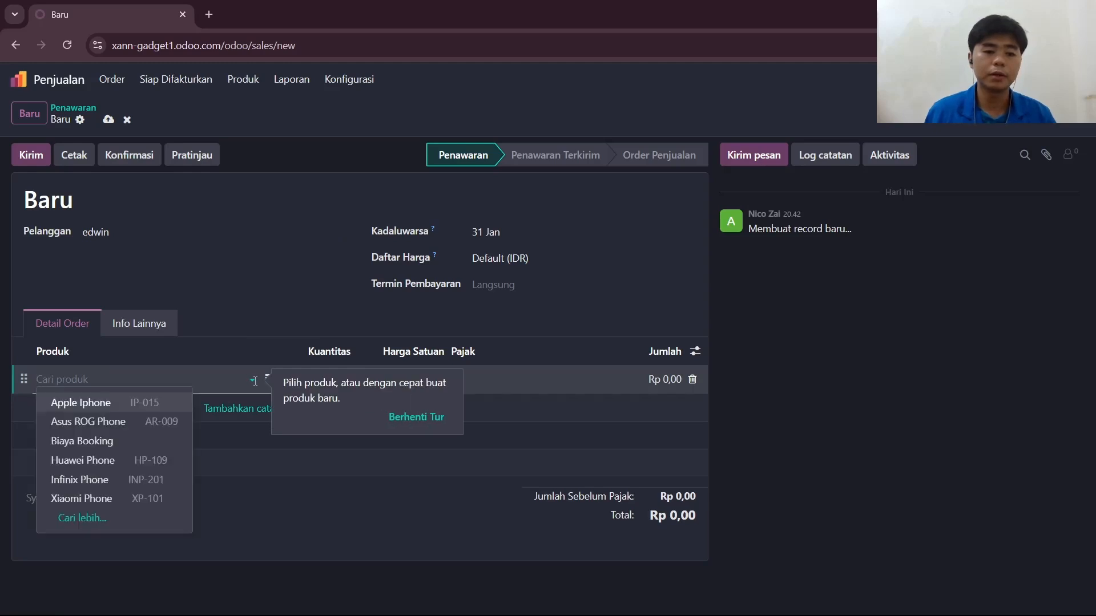
{"action": "left_click", "coordinate": [170, 424]}
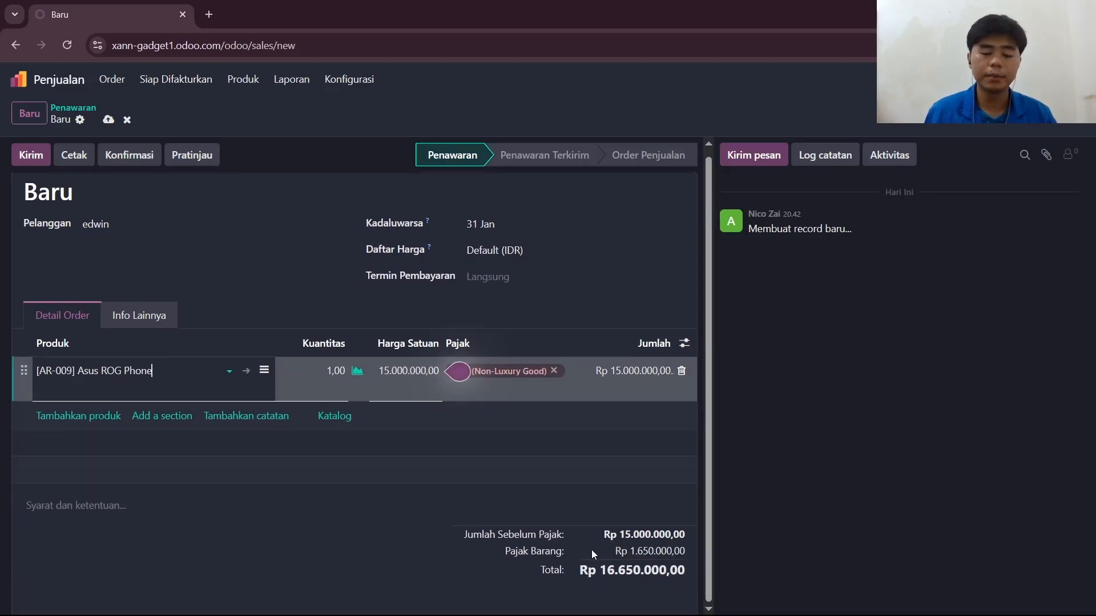
{"action": "left_click", "coordinate": [453, 531]}
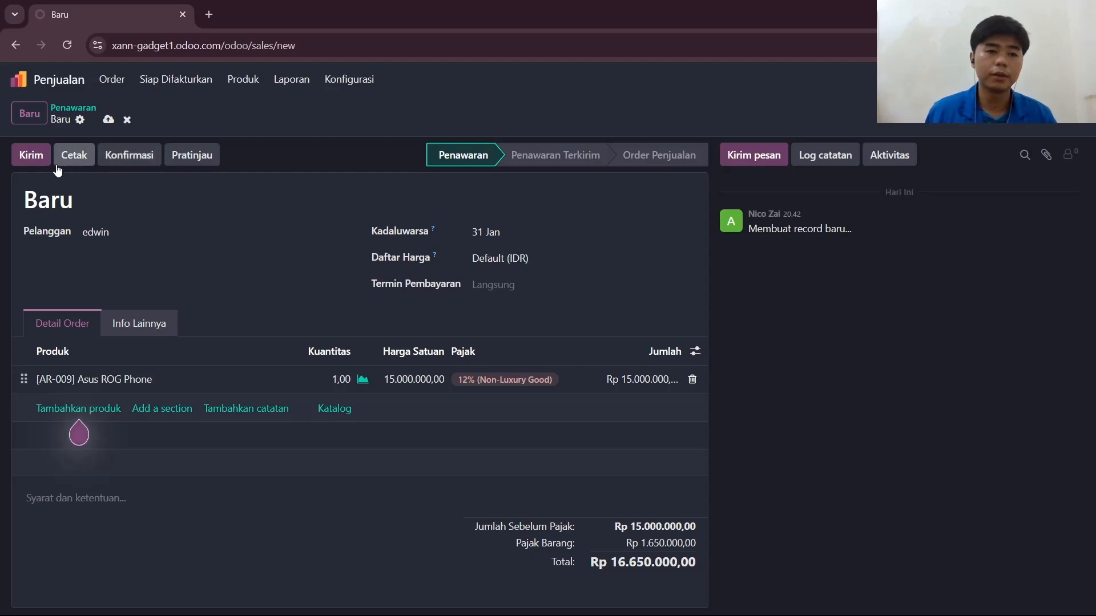
Set the customer's email address and send the quotation by email with its PDF attached.
{"action": "left_click", "coordinate": [34, 162]}
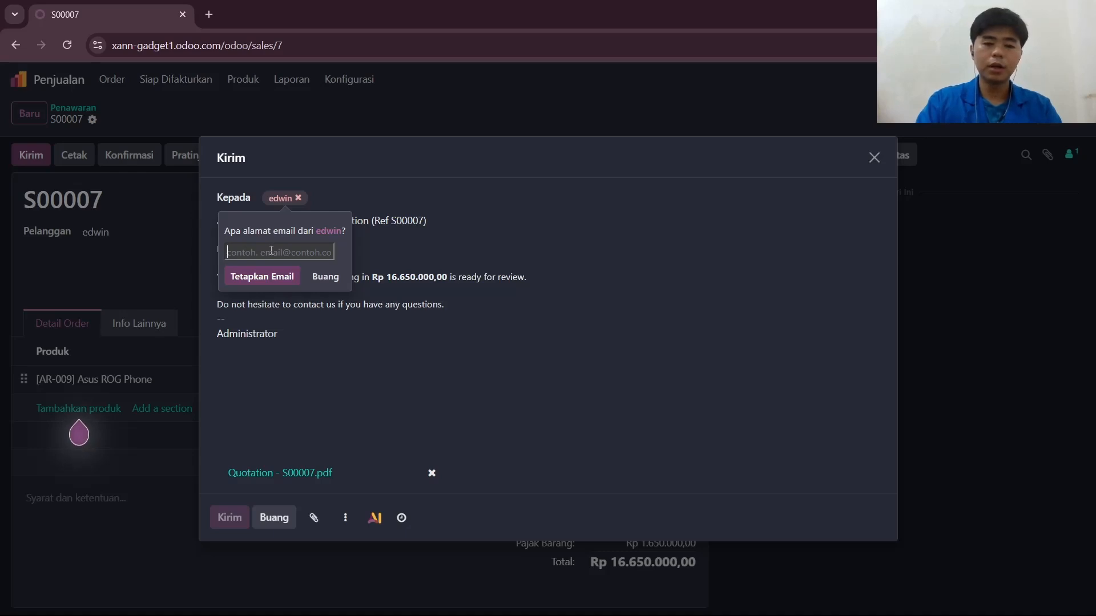
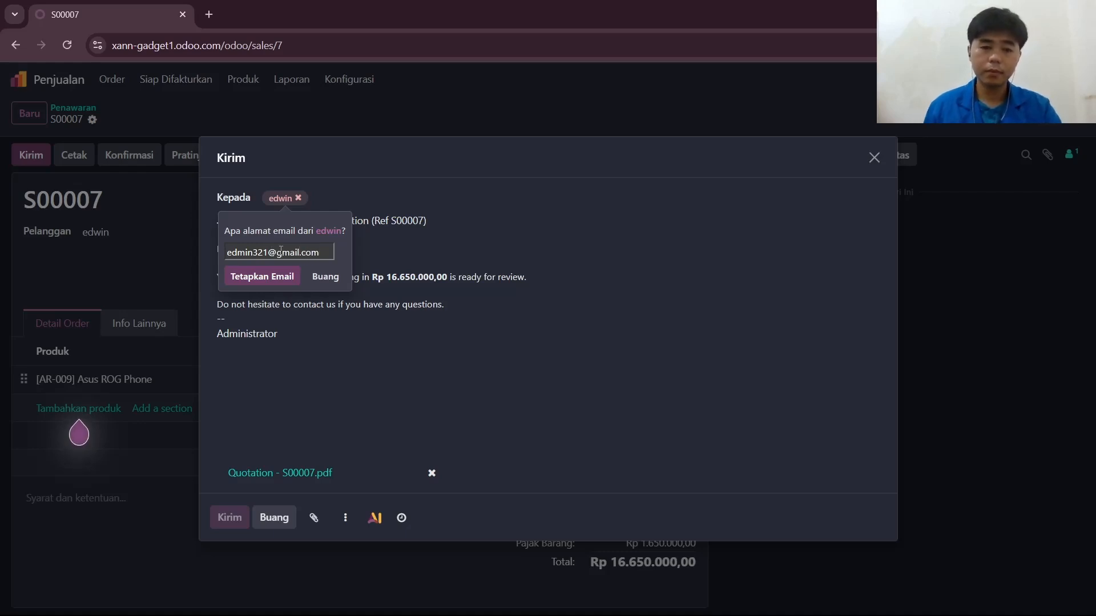
{"action": "left_click", "coordinate": [257, 277]}
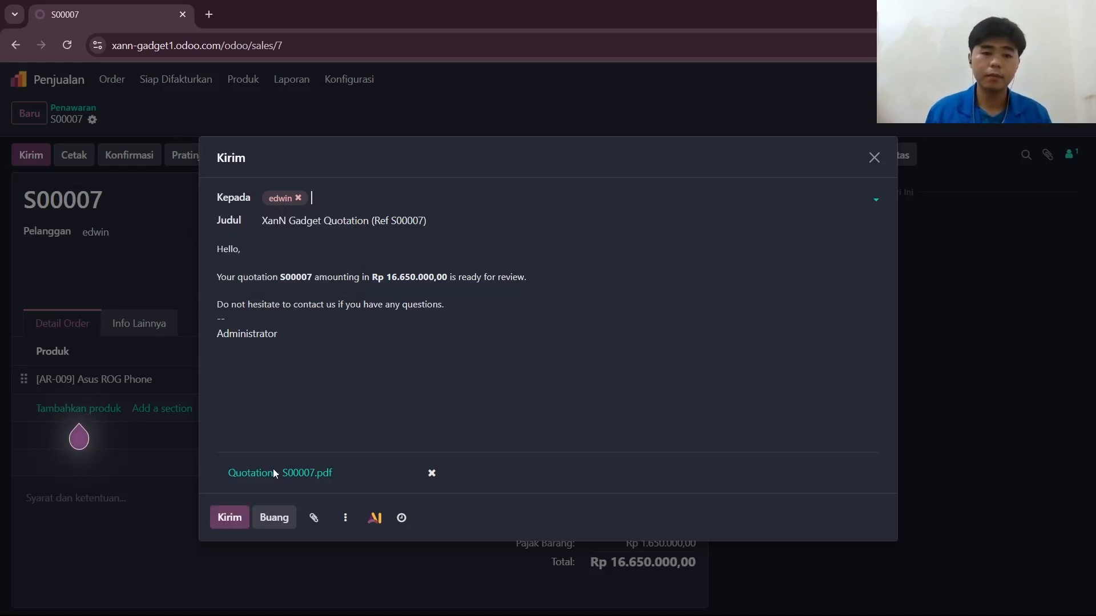
{"action": "left_click", "coordinate": [223, 526]}
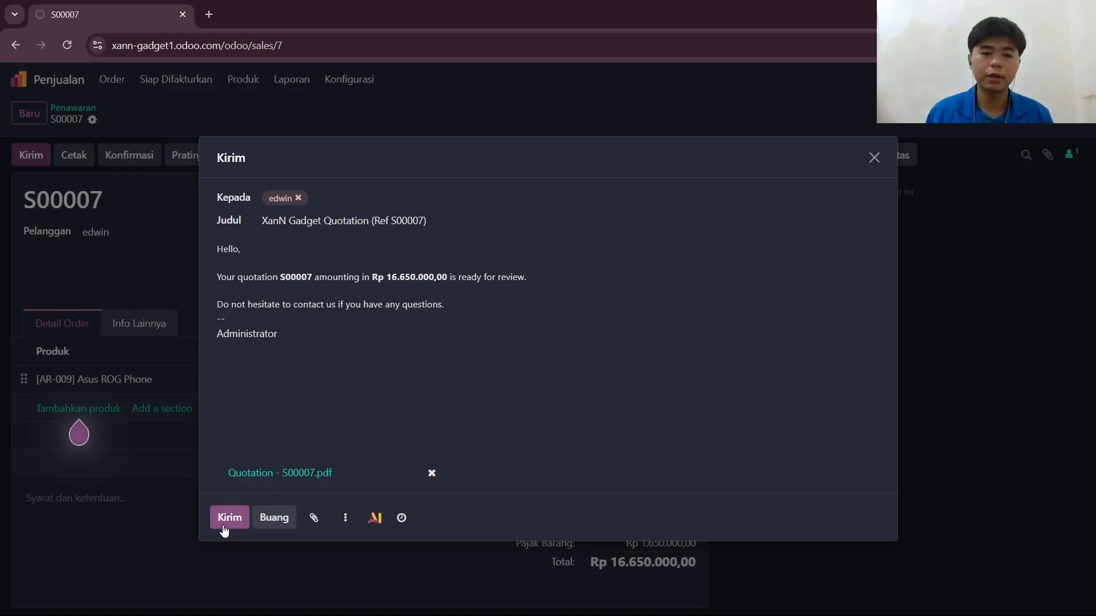
{"action": "left_click", "coordinate": [224, 526]}
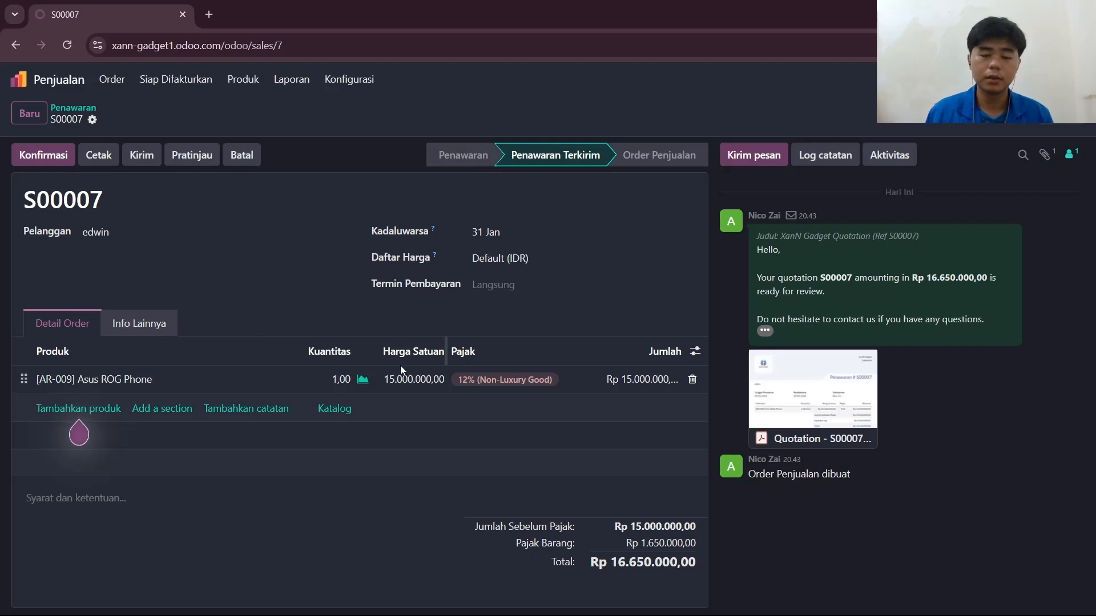
{"action": "mouse_move", "coordinate": [775, 430]}
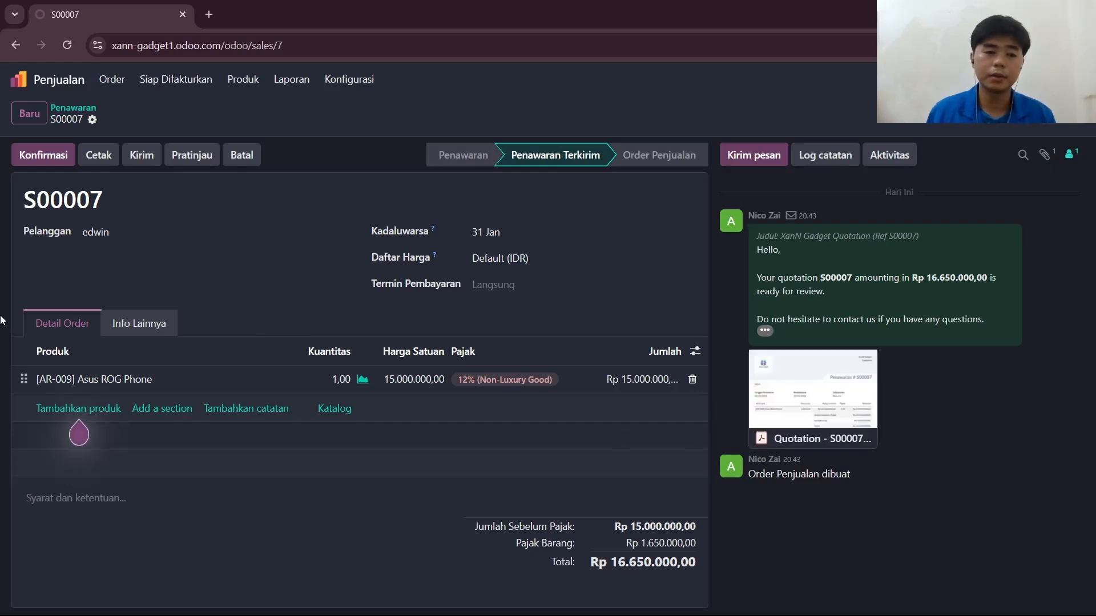
Confirm the quotation as a sales order and create a draft regular invoice (Faktur reguler) from it.
{"action": "left_click", "coordinate": [48, 152]}
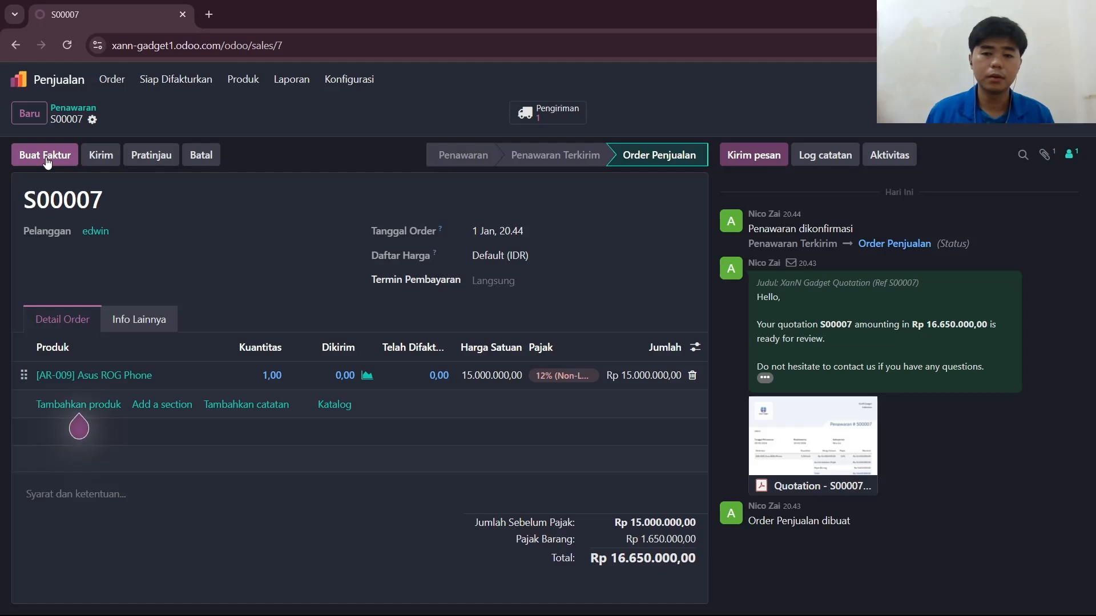
{"action": "left_click", "coordinate": [46, 159]}
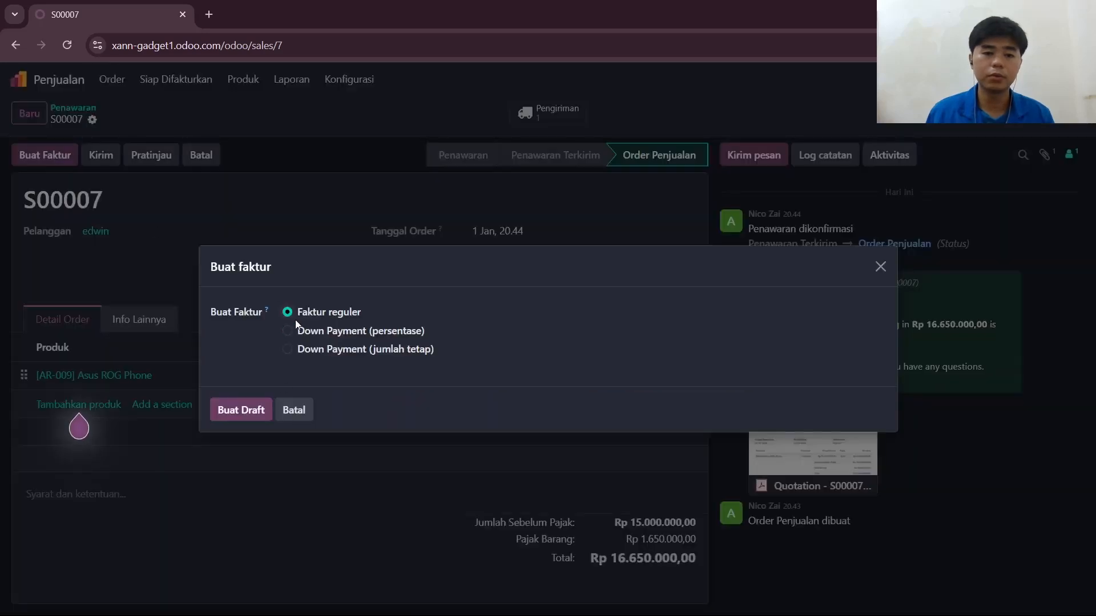
{"action": "left_click", "coordinate": [248, 417]}
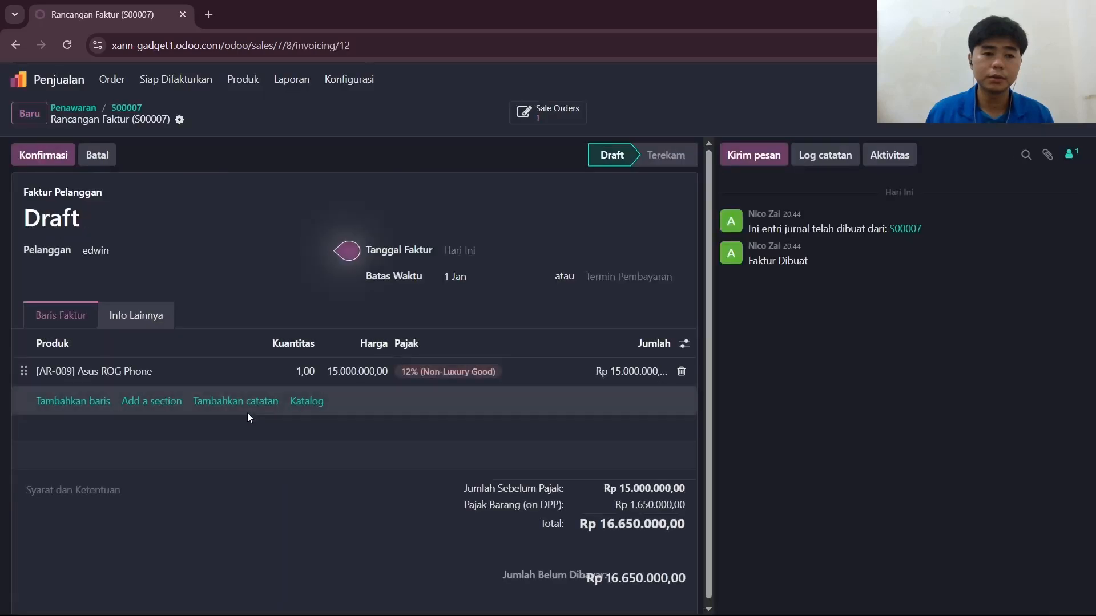
Confirm the customer invoice and register its full payment through the Bank journal with Manual Payment.
{"action": "left_click", "coordinate": [38, 157]}
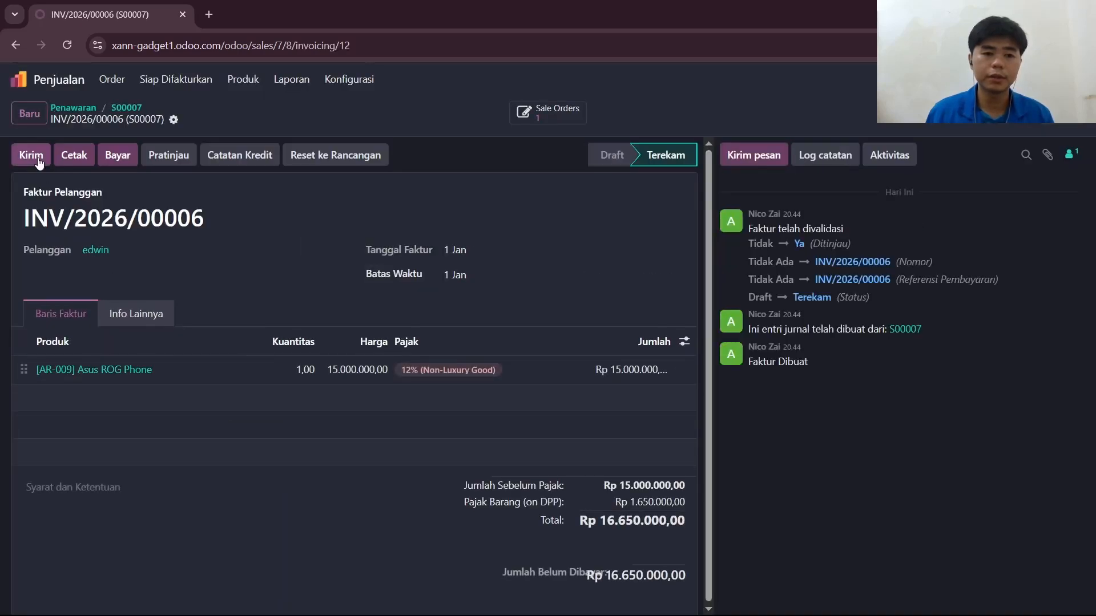
{"action": "left_click", "coordinate": [120, 159]}
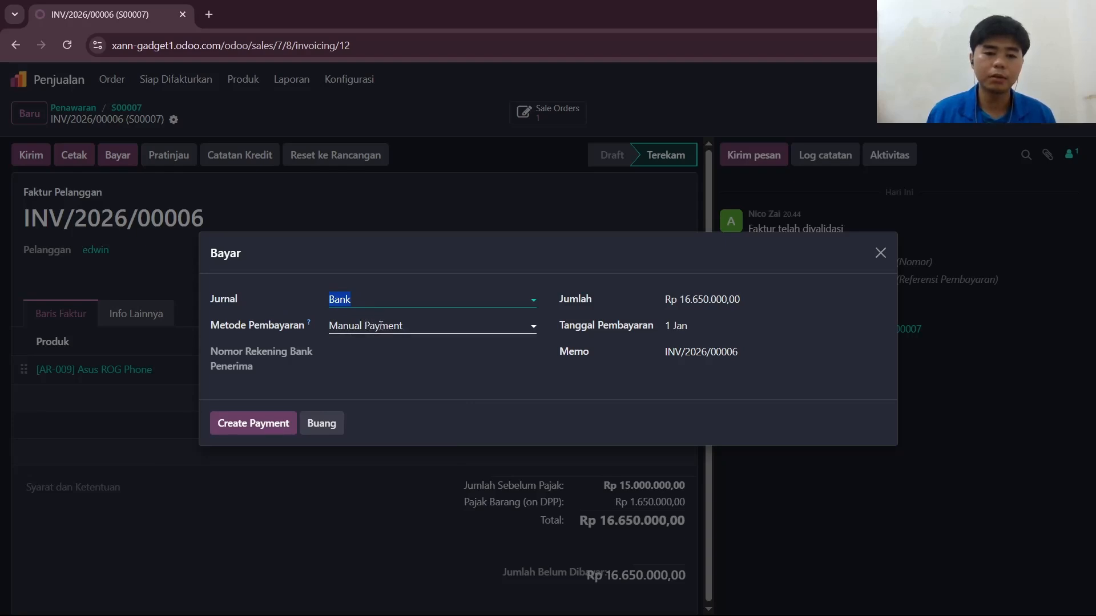
{"action": "left_click", "coordinate": [249, 427]}
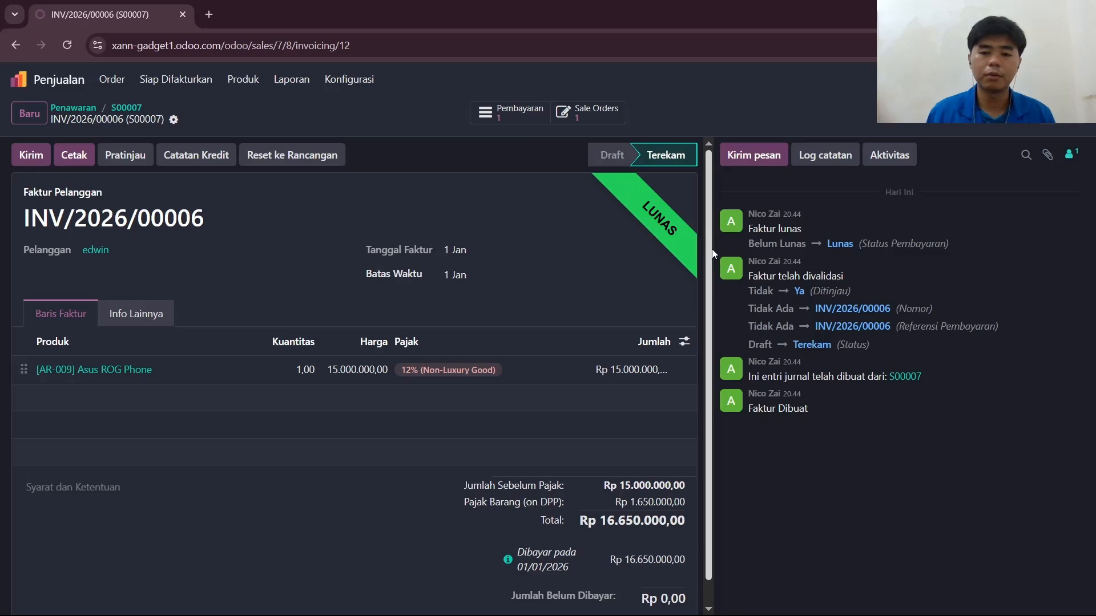
{"action": "left_click", "coordinate": [19, 78]}
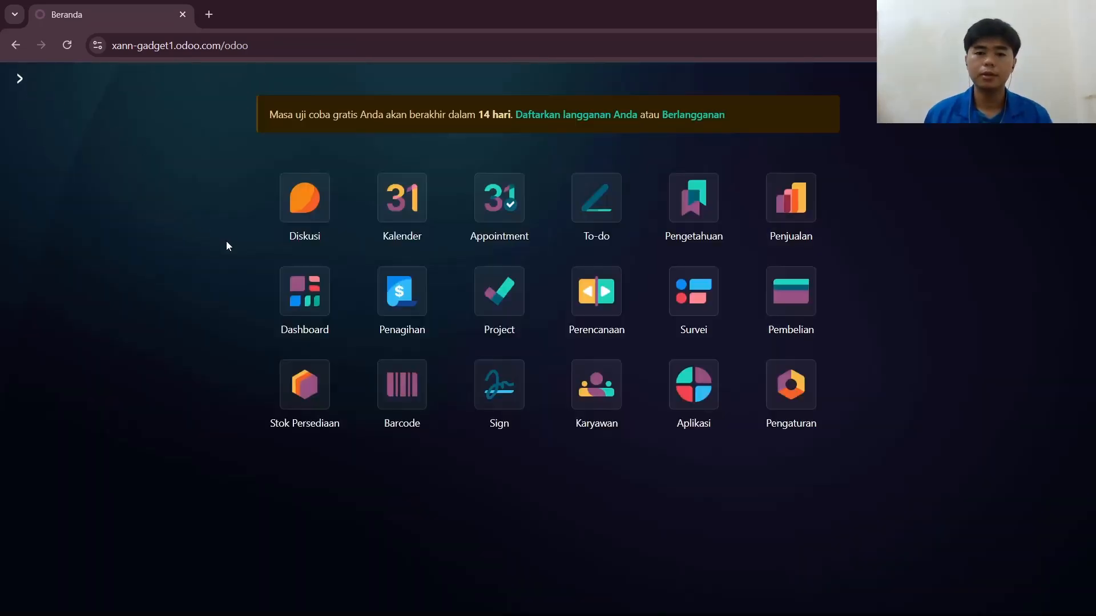